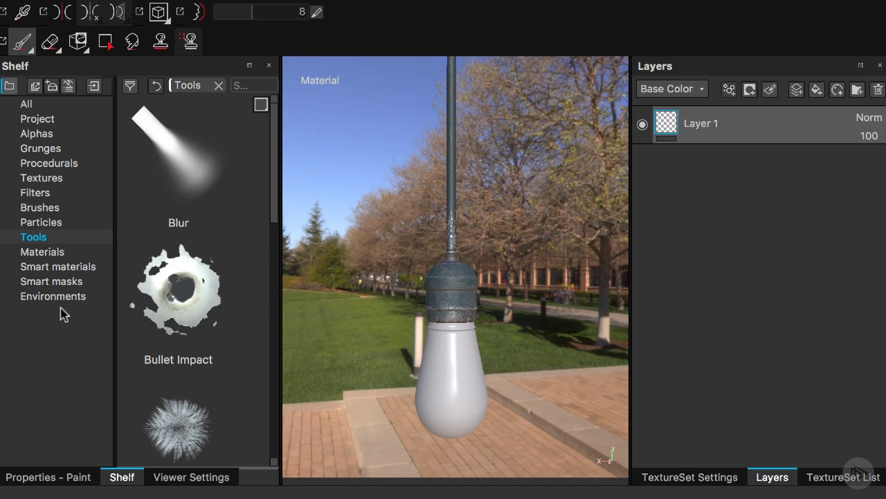
# Search the smart materials for "Steel Sc" and add Steel Scratched to the layer stack for the bulb's metal ring
pyautogui.click(61, 270)
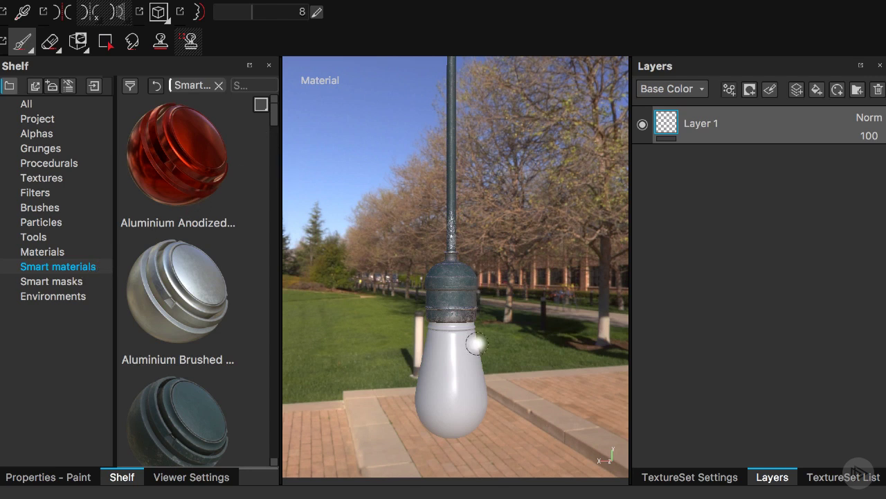
pyautogui.scroll(10, 453, 342)
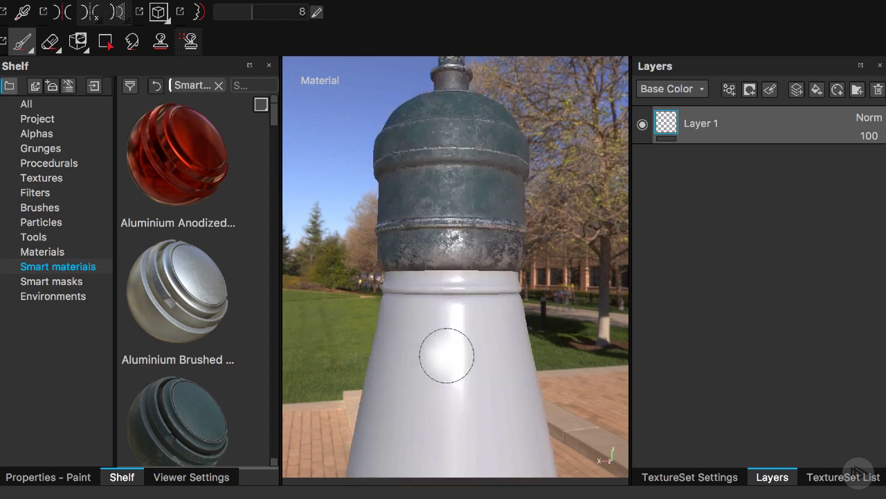
pyautogui.keyDown('alt'); pyautogui.moveTo(446, 356); pyautogui.dragTo(443, 380); pyautogui.keyUp('alt')
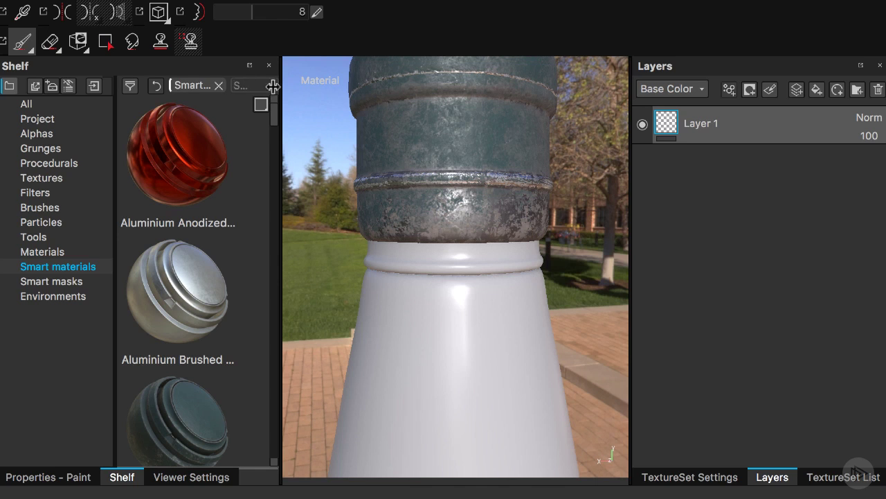
pyautogui.write('steel')
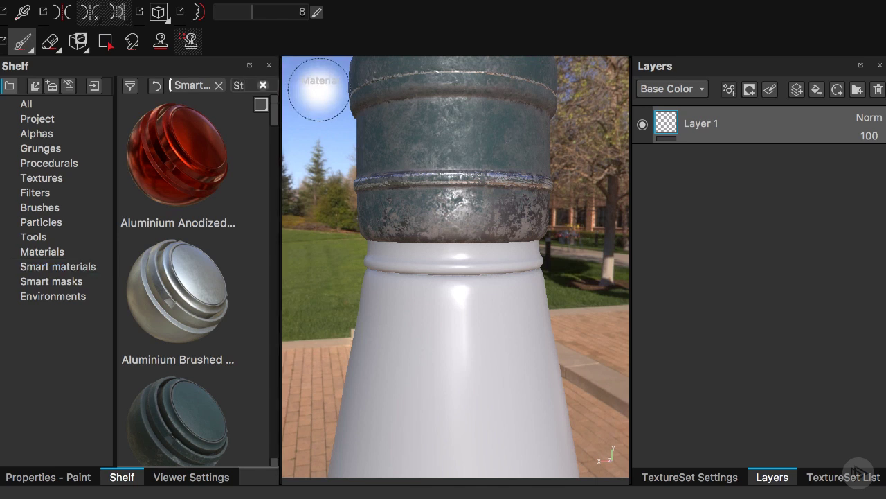
pyautogui.write(' Sc')
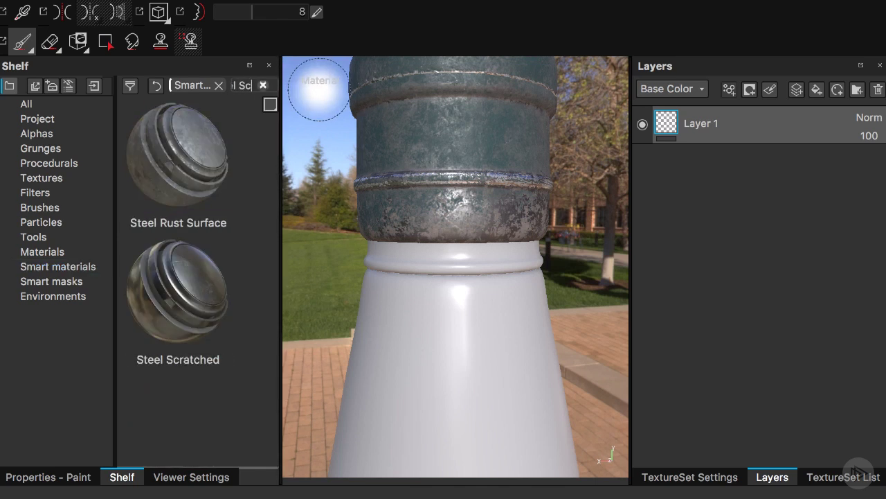
pyautogui.moveTo(184, 307); pyautogui.dragTo(702, 298)
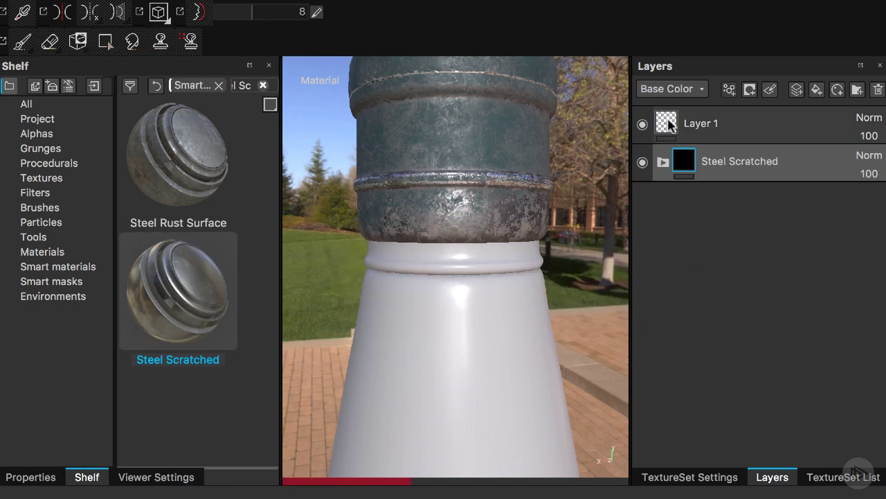
# Delete the empty Layer 1 from the layer stack
pyautogui.click(669, 125)
pyautogui.press('Delete')
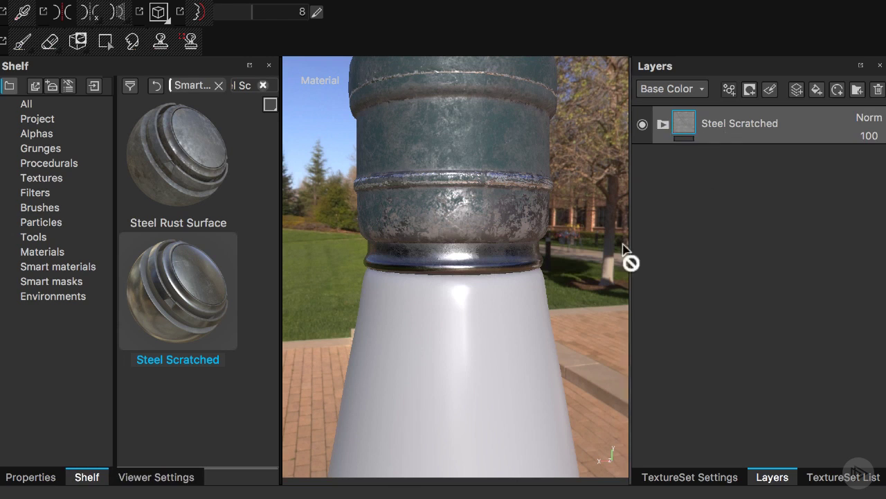
pyautogui.keyDown('alt'); pyautogui.moveTo(515, 272); pyautogui.dragTo(532, 285); pyautogui.keyUp('alt')
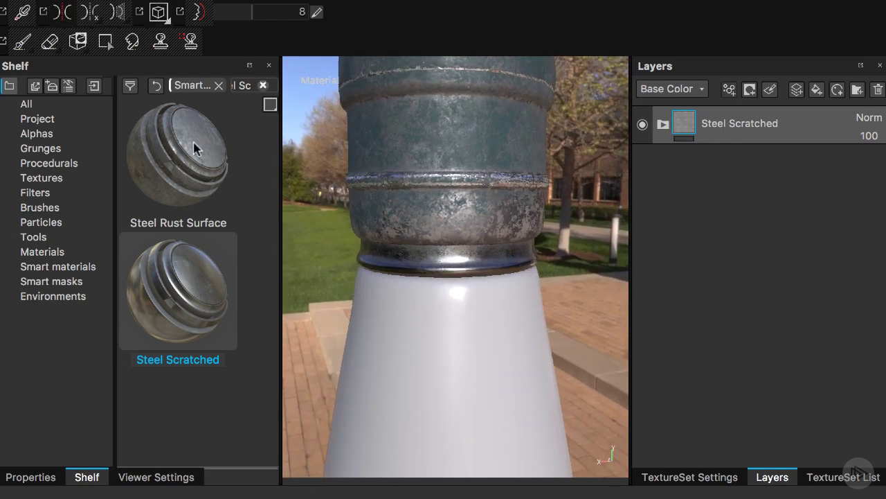
# Clear the material search and add the Bronze Armor smart material above Steel Scratched
pyautogui.click(262, 85)
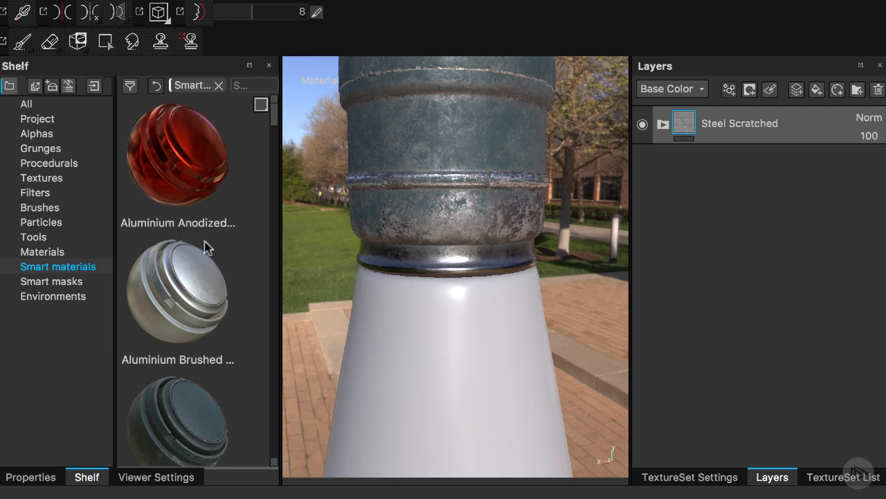
pyautogui.moveTo(201, 340)
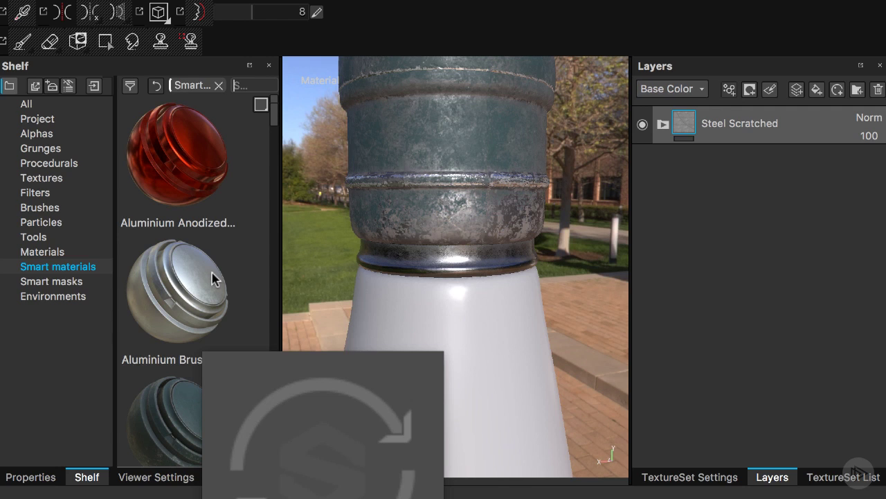
pyautogui.scroll(-5, 212, 277)
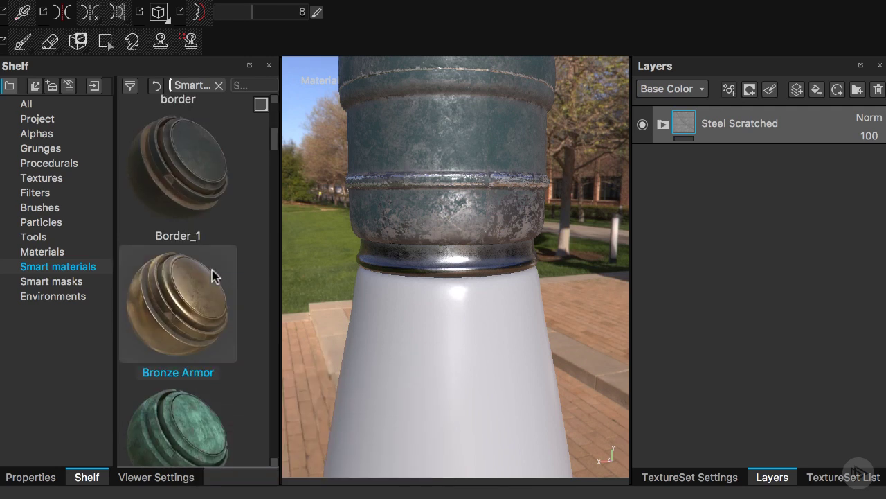
pyautogui.moveTo(180, 301)
pyautogui.mouseDown()
pyautogui.moveTo(671, 103)
pyautogui.moveTo(702, 122)
pyautogui.moveTo(728, 127)
pyautogui.moveTo(726, 118)
pyautogui.mouseUp()
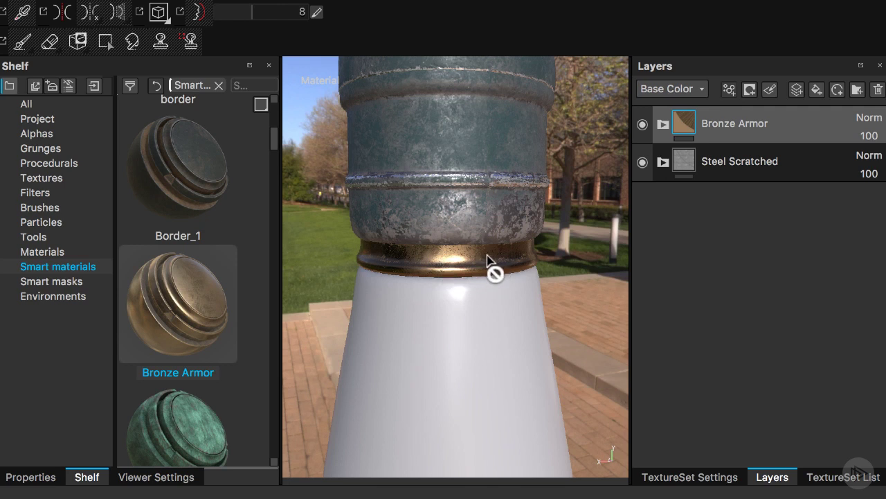
pyautogui.keyDown('alt'); pyautogui.moveTo(502, 259); pyautogui.dragTo(478, 271); pyautogui.keyUp('alt')
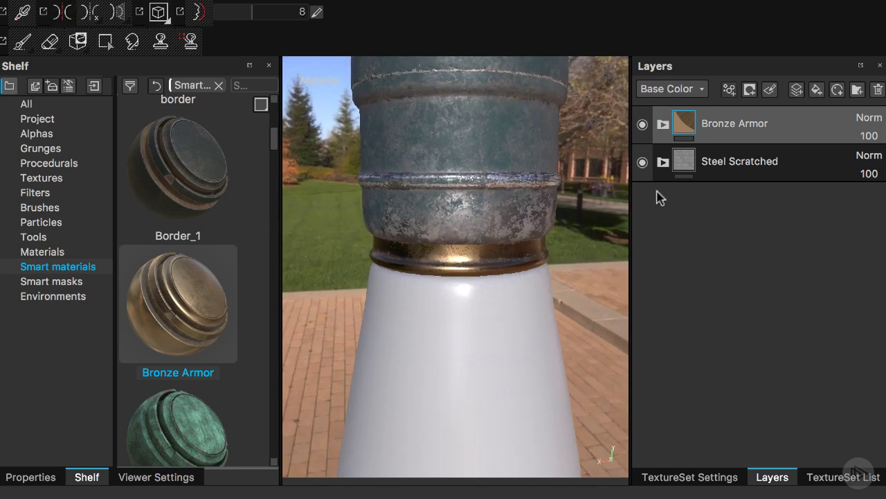
# Add a white mask to the Bronze Armor layer and choose the Burn particle brush with its paint properties shown
pyautogui.click(749, 90)
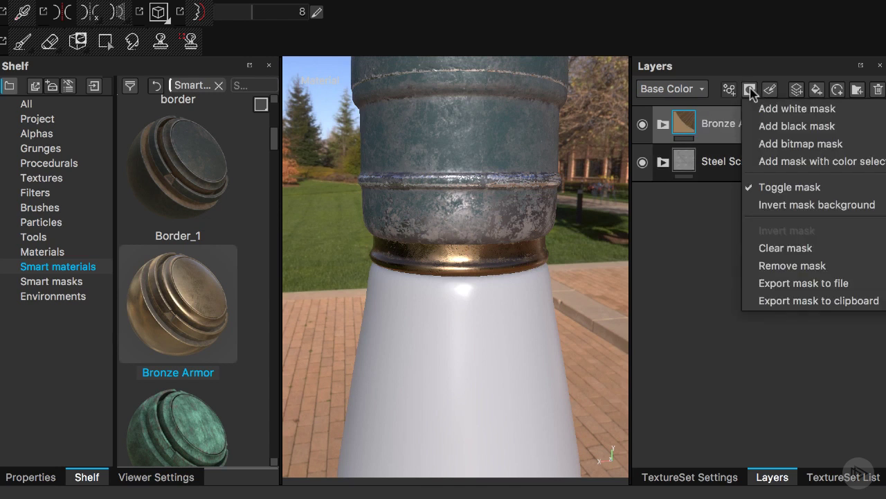
pyautogui.click(766, 109)
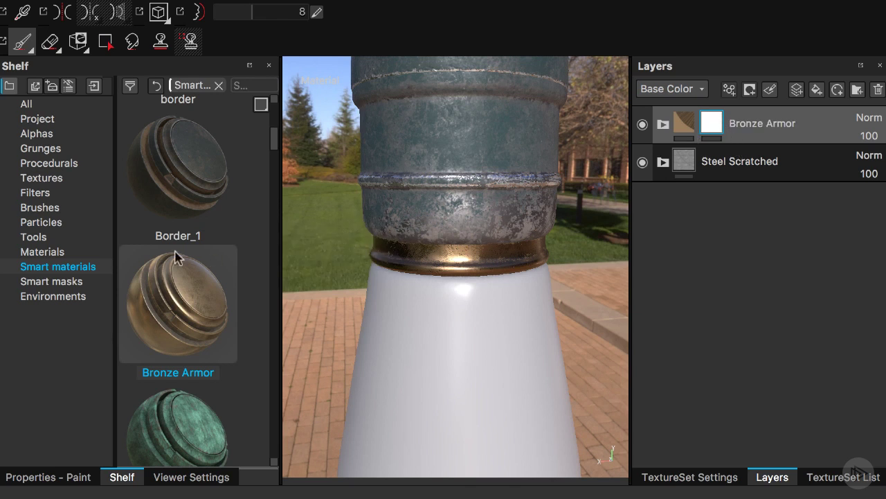
pyautogui.click(42, 222)
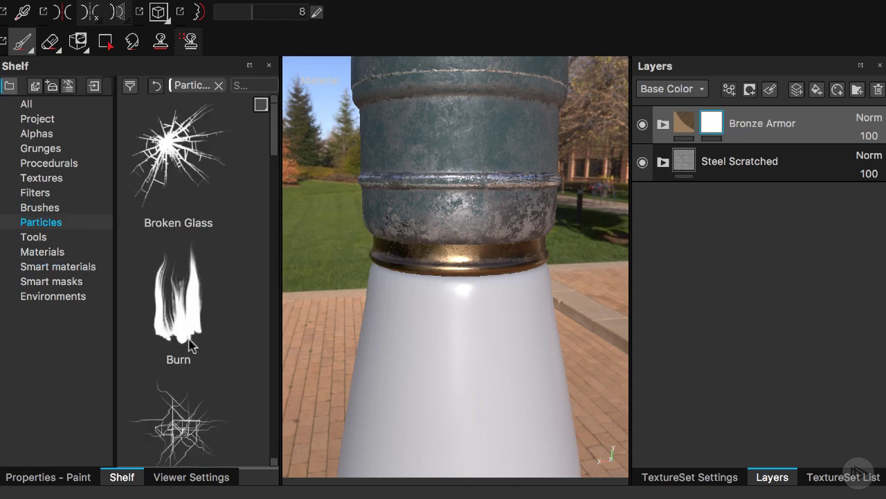
pyautogui.click(169, 331)
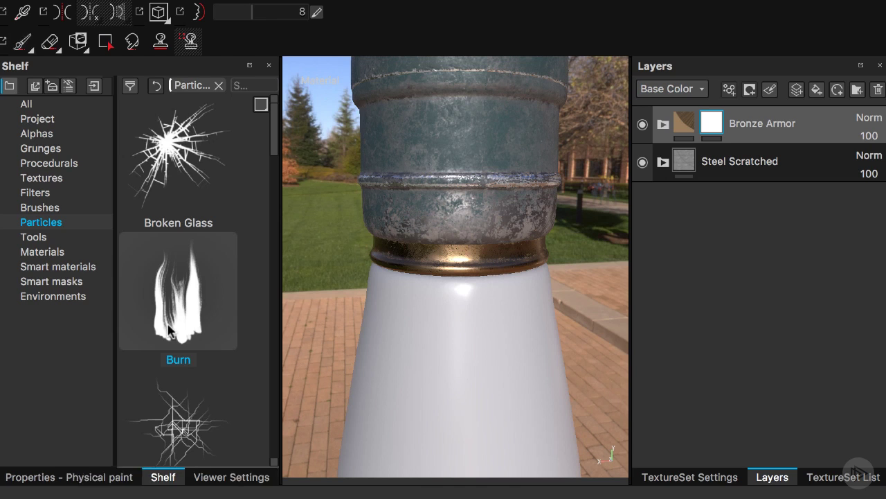
pyautogui.click(85, 477)
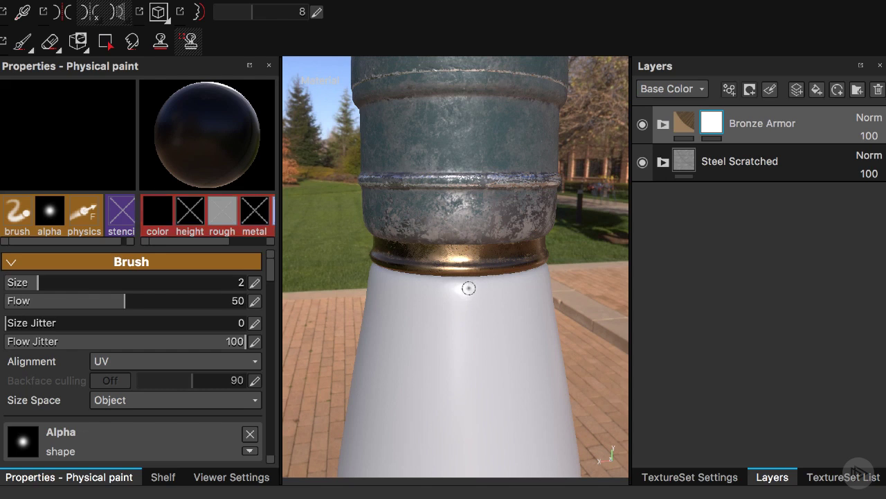
# Try painting Burn particles on the bronze ring's mask at brush size 2 and at size 0.28
pyautogui.moveTo(426, 228)
pyautogui.keyDown('alt'); pyautogui.mouseDown(button='right')
pyautogui.moveTo(426, 270)
pyautogui.moveTo(493, 246)
pyautogui.mouseUp(button='right'); pyautogui.keyUp('alt')
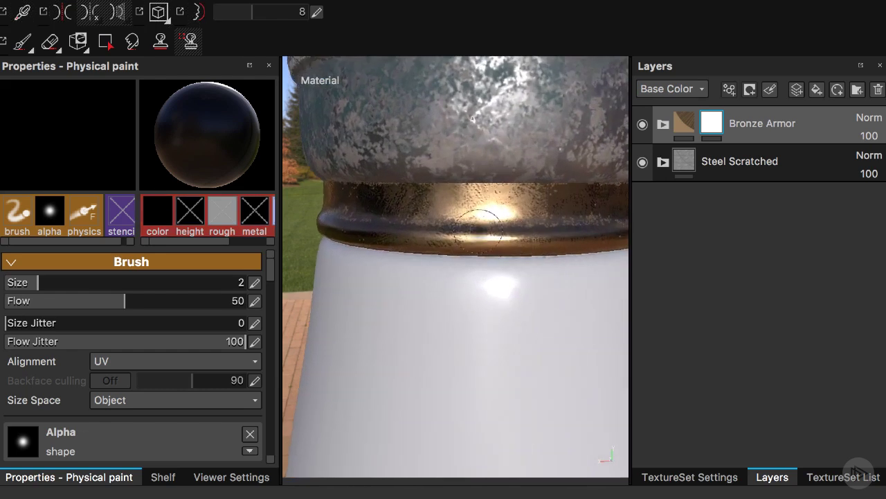
pyautogui.moveTo(493, 246)
pyautogui.mouseDown()
pyautogui.moveTo(470, 228)
pyautogui.moveTo(484, 207)
pyautogui.mouseUp()
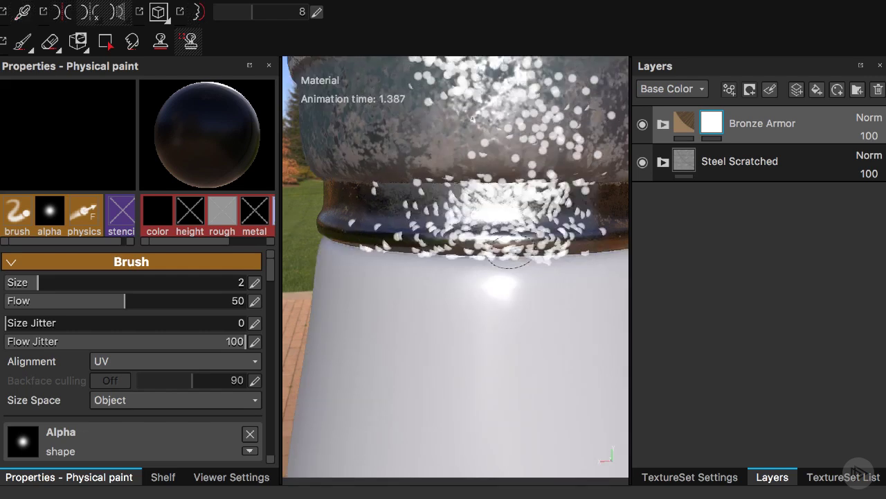
pyautogui.moveTo(533, 229)
pyautogui.keyDown('alt'); pyautogui.mouseDown()
pyautogui.moveTo(439, 232)
pyautogui.moveTo(485, 246)
pyautogui.mouseUp(); pyautogui.keyUp('alt')
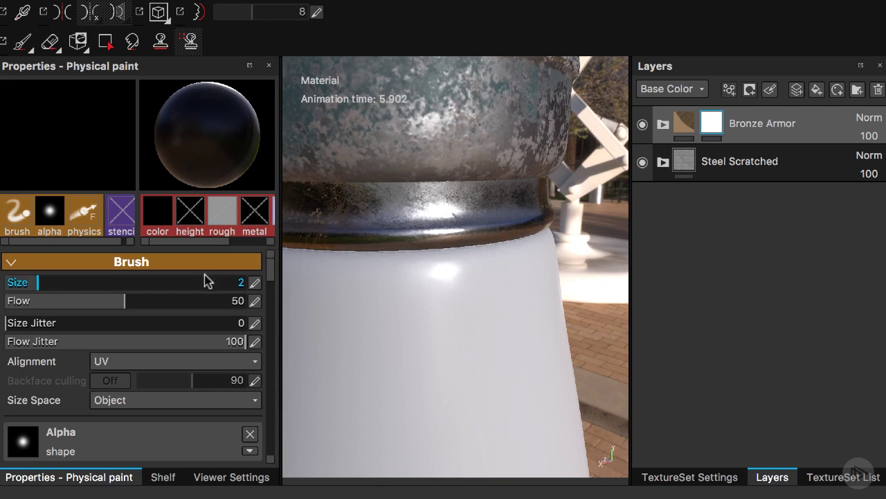
pyautogui.moveTo(38, 283)
pyautogui.mouseDown()
pyautogui.moveTo(17, 281)
pyautogui.moveTo(31, 287)
pyautogui.mouseUp()
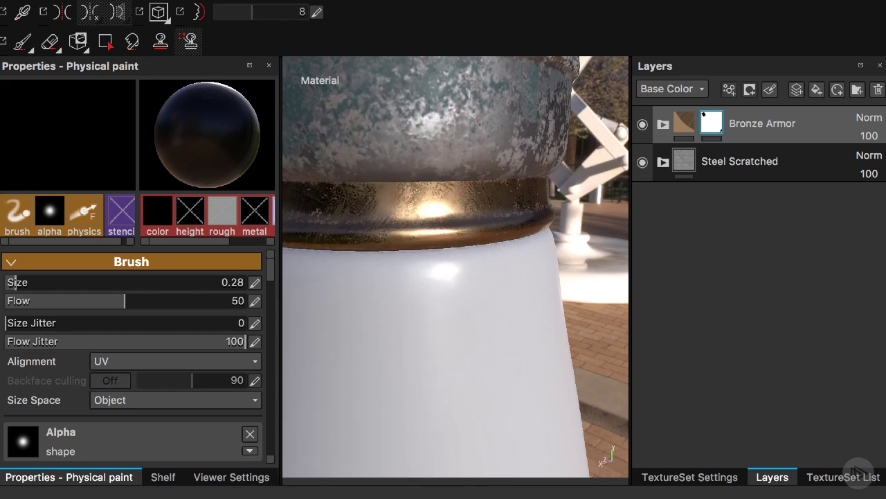
pyautogui.click(498, 282)
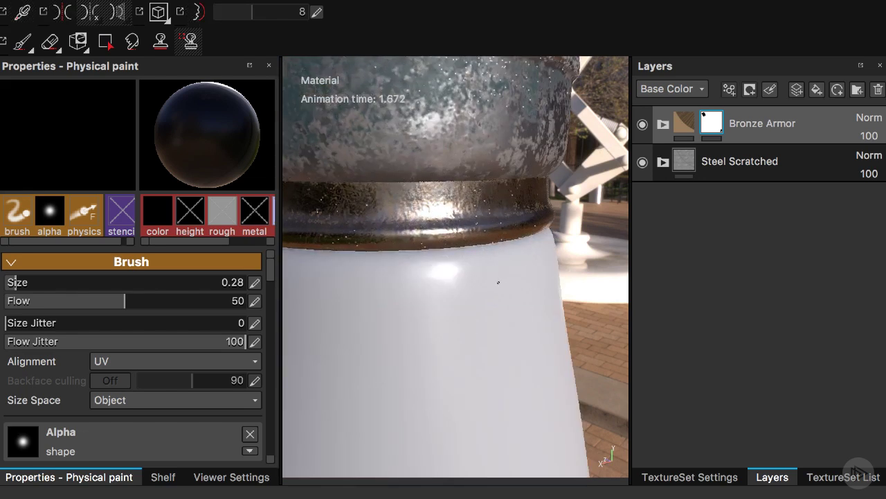
# Set the particle brush size to 0.15 and paint Burn streaks around the bronze ring on the mask
pyautogui.click(255, 283)
pyautogui.write('0.15')
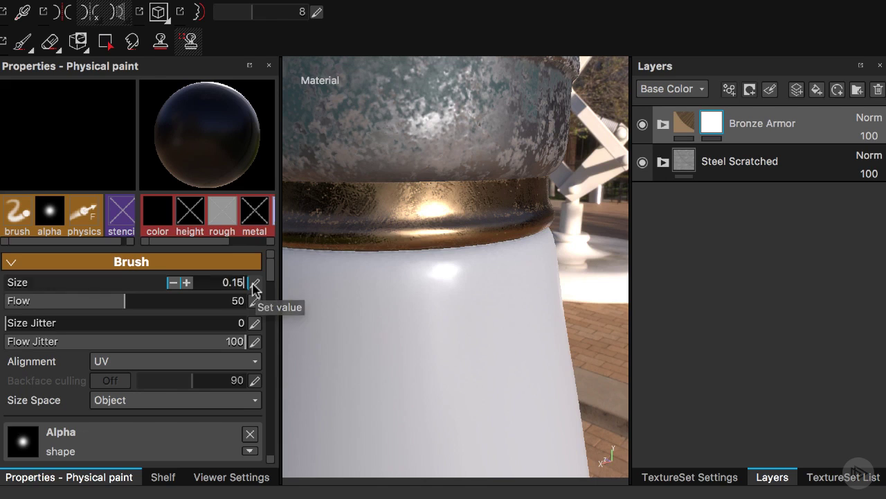
pyautogui.press('Return')
pyautogui.moveTo(509, 276)
pyautogui.keyDown('alt'); pyautogui.mouseDown()
pyautogui.moveTo(399, 232)
pyautogui.moveTo(485, 267)
pyautogui.mouseUp(); pyautogui.keyUp('alt')
pyautogui.click(485, 267)
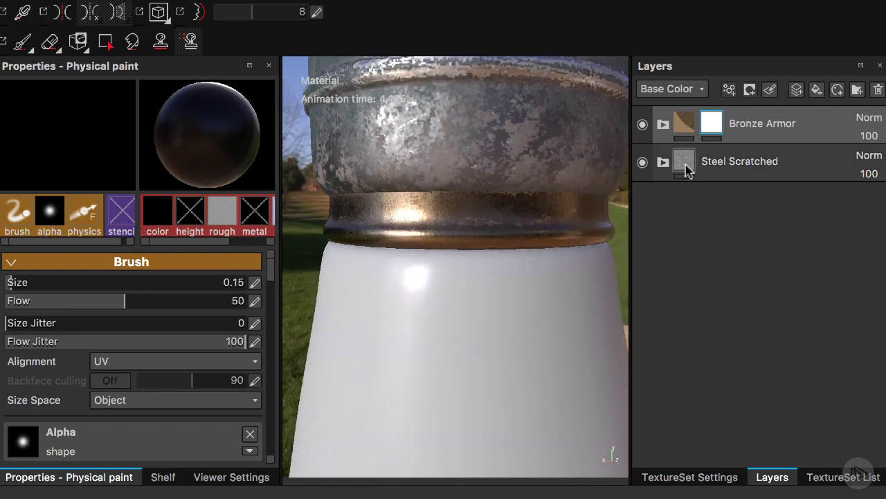
# View the Bronze Armor mask on its own to examine the painted streaks, and return to the material view
pyautogui.keyDown('alt'); pyautogui.click(712, 124); pyautogui.keyUp('alt')
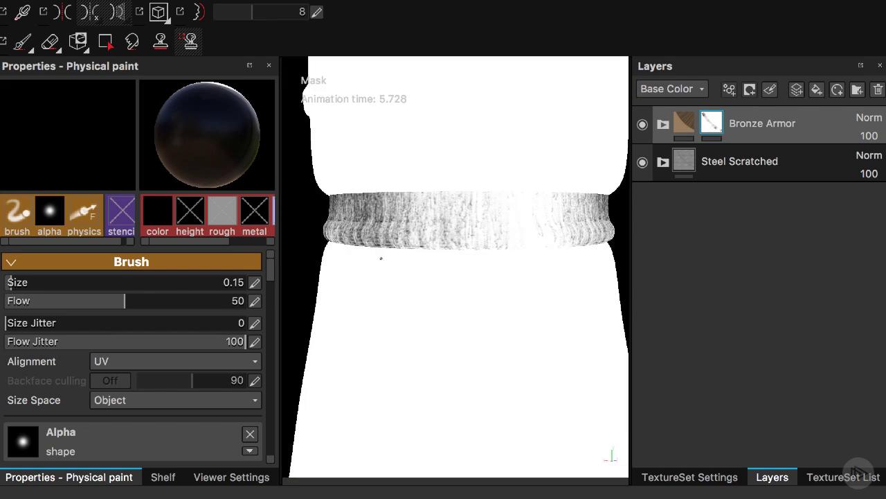
pyautogui.keyDown('alt'); pyautogui.moveTo(475, 301); pyautogui.dragTo(492, 297, button='right'); pyautogui.keyUp('alt')
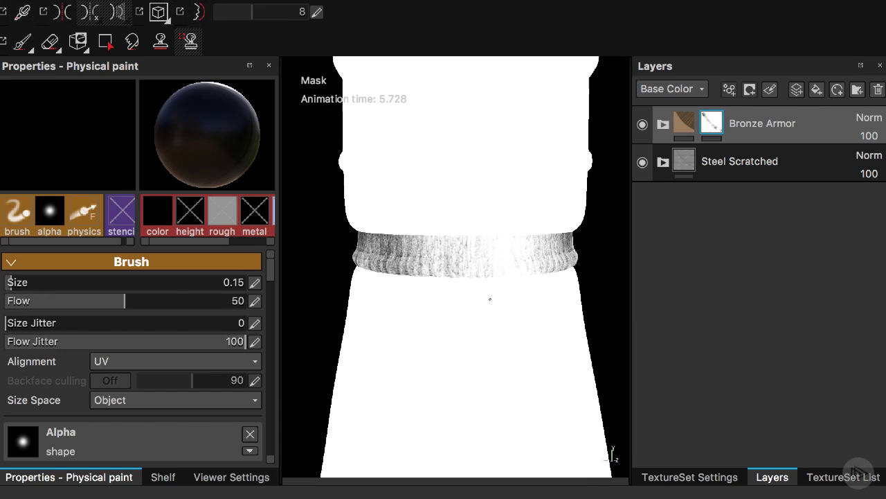
pyautogui.click(685, 125)
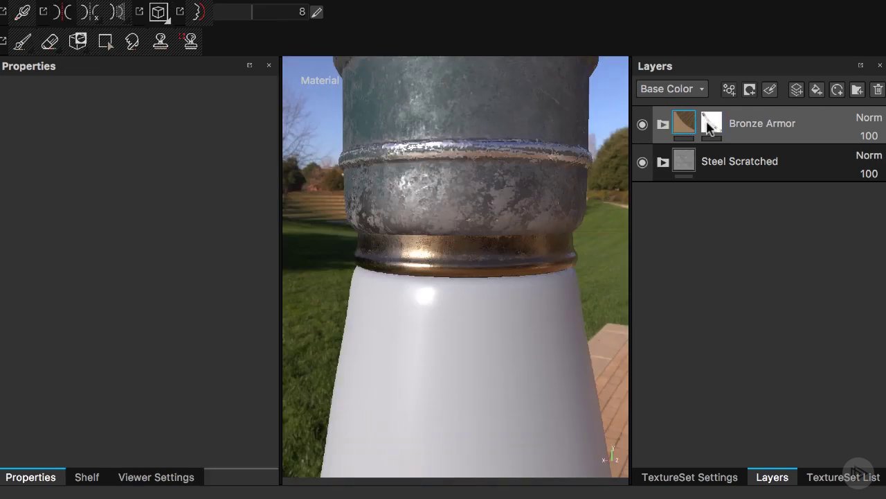
# Add an MG Metal Edge Wear generator to the Bronze Armor mask and set its blend mode to Multiply
pyautogui.click(719, 124)
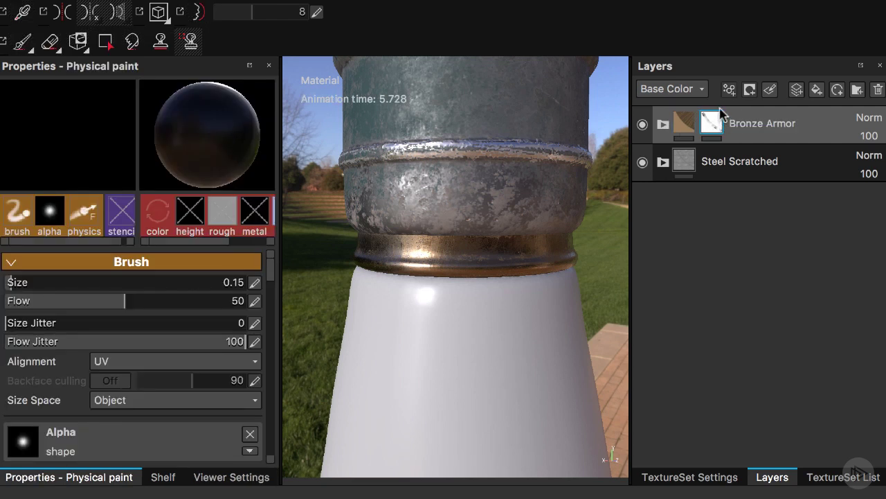
pyautogui.moveTo(721, 112)
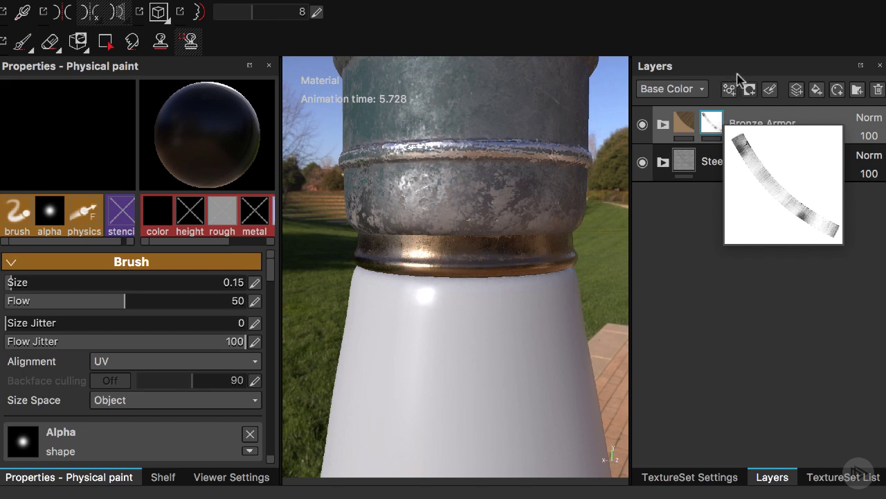
pyautogui.click(730, 89)
pyautogui.click(755, 110)
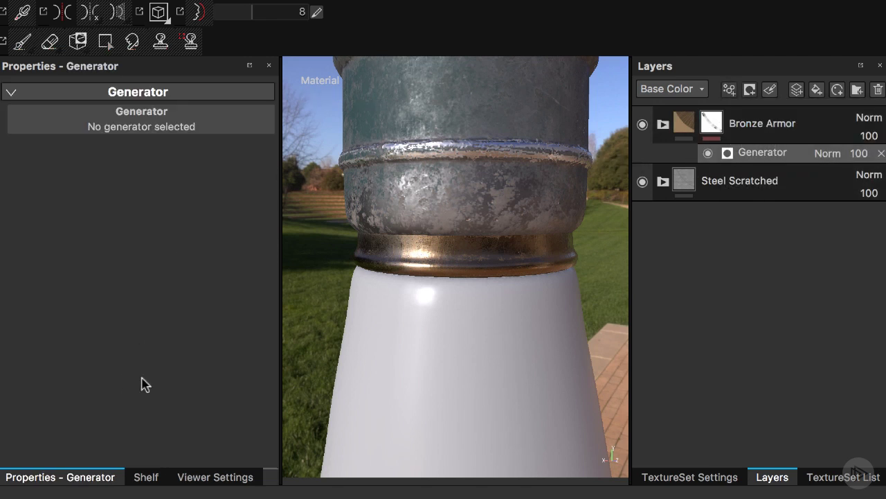
pyautogui.click(235, 127)
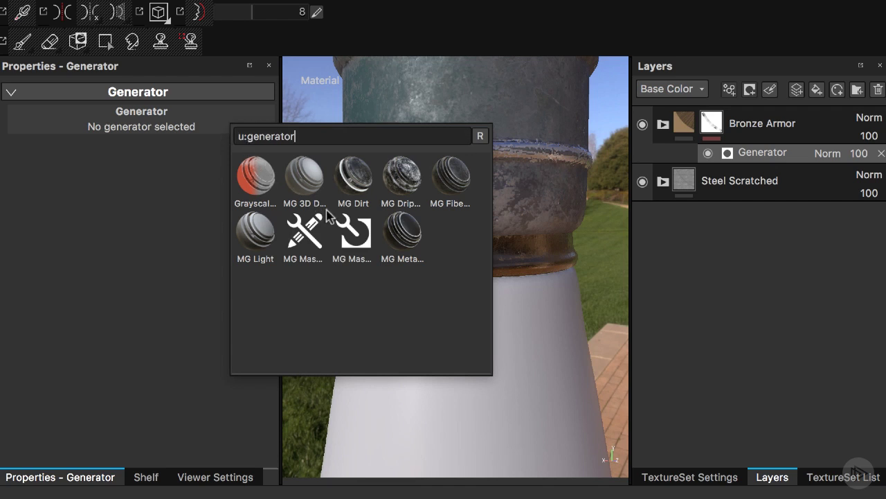
pyautogui.click(403, 235)
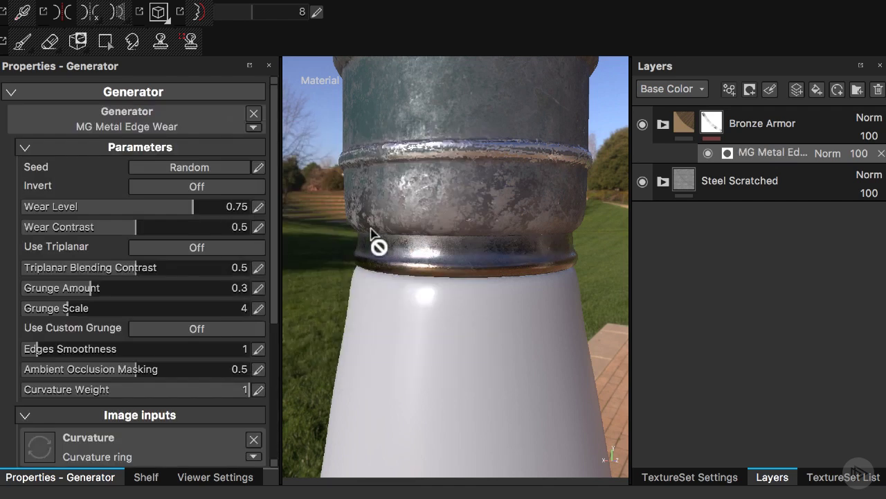
pyautogui.click(830, 153)
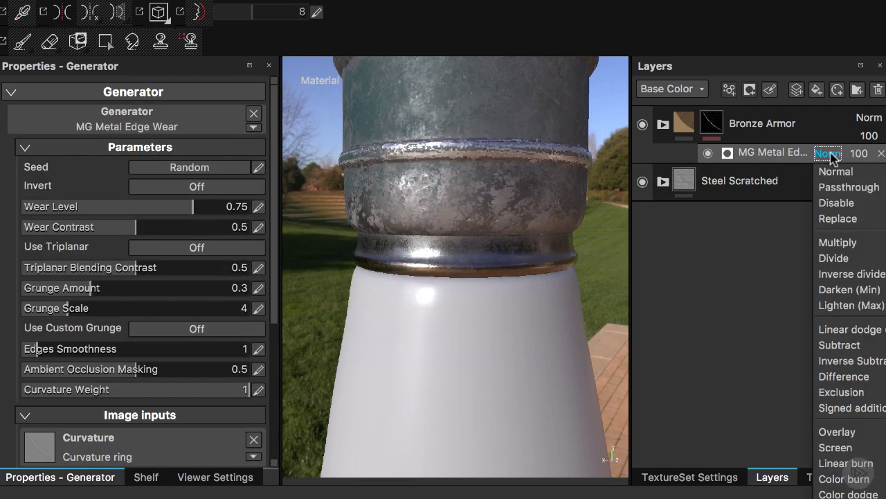
pyautogui.click(837, 243)
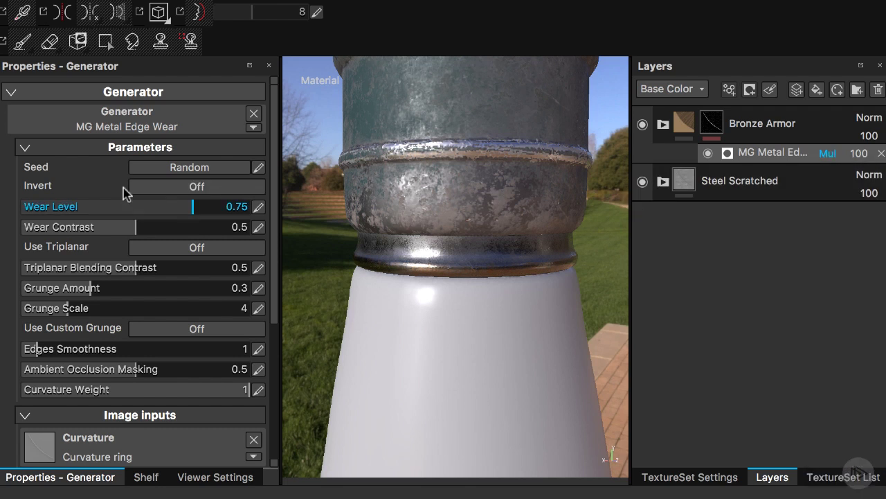
# Invert the MG Metal Edge Wear generator and compare the Bronze Armor mask with the generator disabled and enabled
pyautogui.click(187, 187)
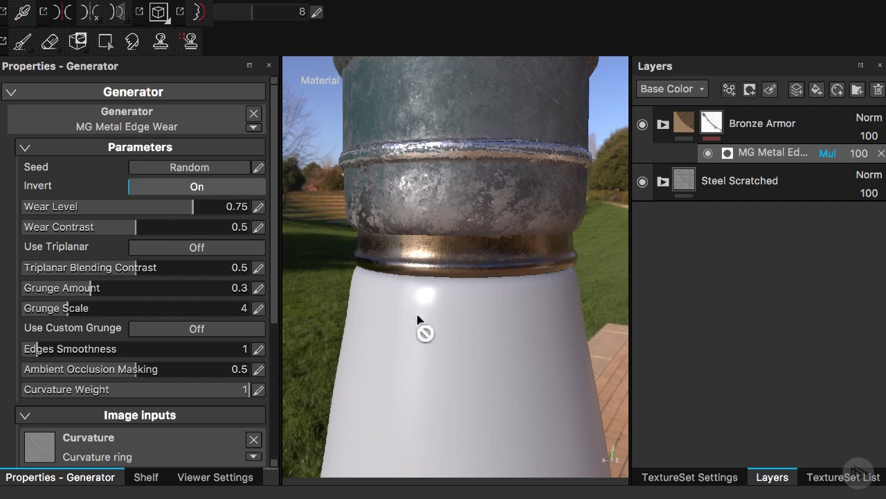
pyautogui.scroll(3, 421, 327)
pyautogui.keyDown('alt'); pyautogui.click(713, 125); pyautogui.keyUp('alt')
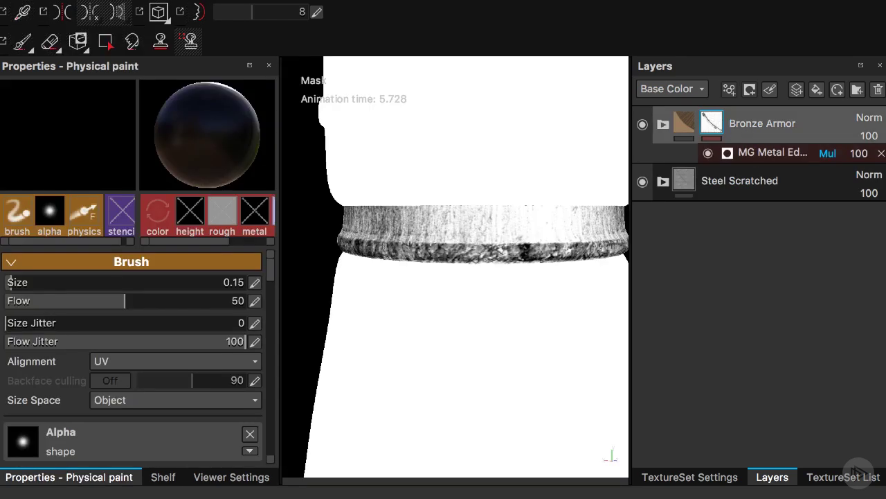
pyautogui.moveTo(388, 267)
pyautogui.keyDown('alt'); pyautogui.mouseDown()
pyautogui.moveTo(542, 281)
pyautogui.moveTo(514, 275)
pyautogui.moveTo(506, 227)
pyautogui.mouseUp(); pyautogui.keyUp('alt')
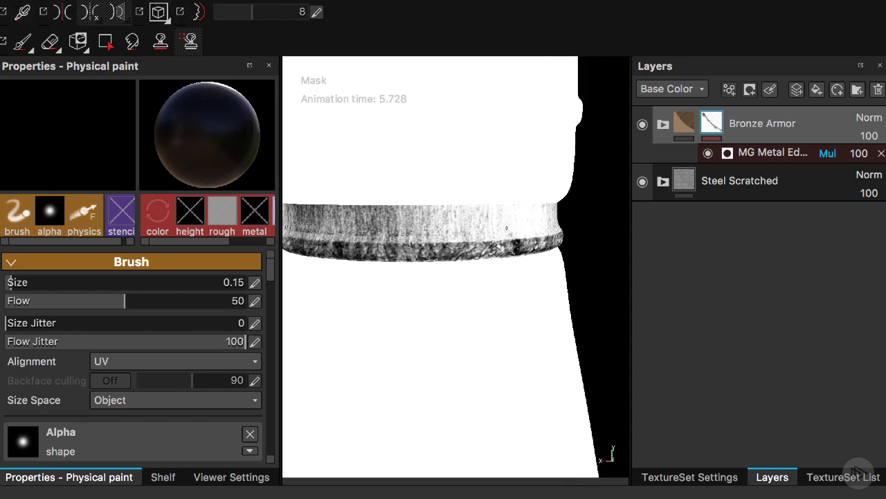
pyautogui.moveTo(471, 279)
pyautogui.keyDown('alt'); pyautogui.mouseDown()
pyautogui.moveTo(498, 326)
pyautogui.moveTo(497, 258)
pyautogui.mouseUp(); pyautogui.keyUp('alt')
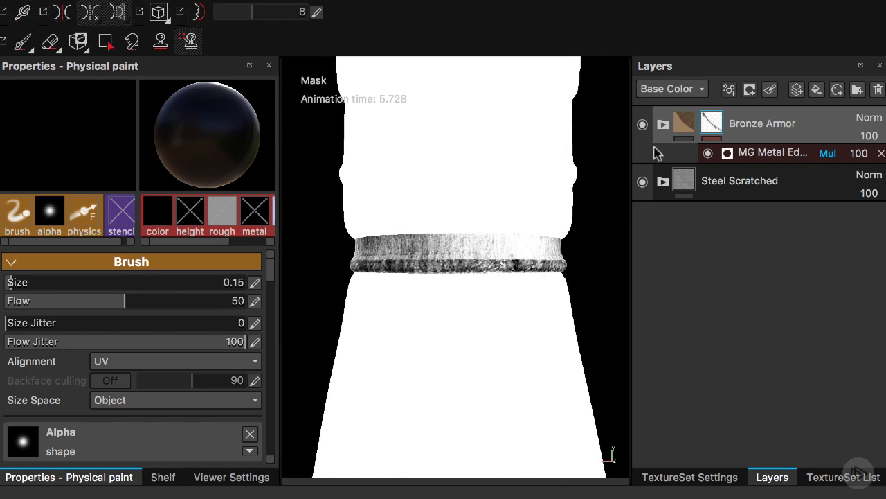
pyautogui.click(708, 153)
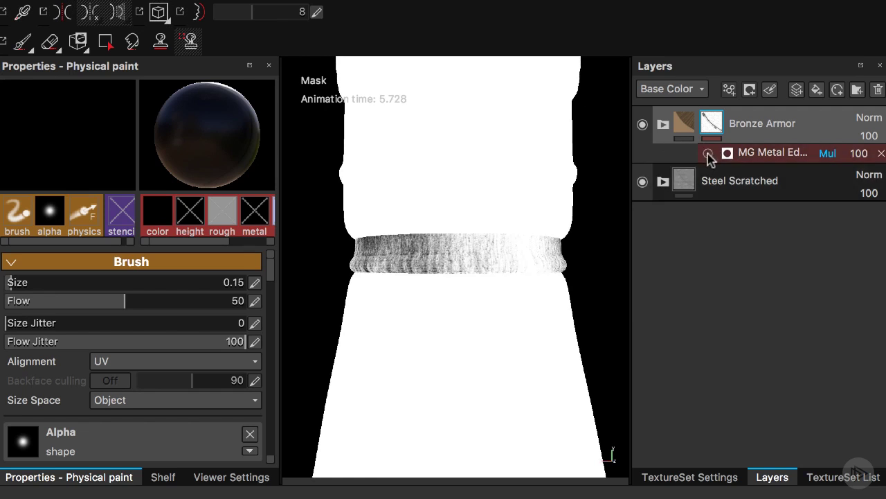
pyautogui.click(707, 153)
pyautogui.click(684, 124)
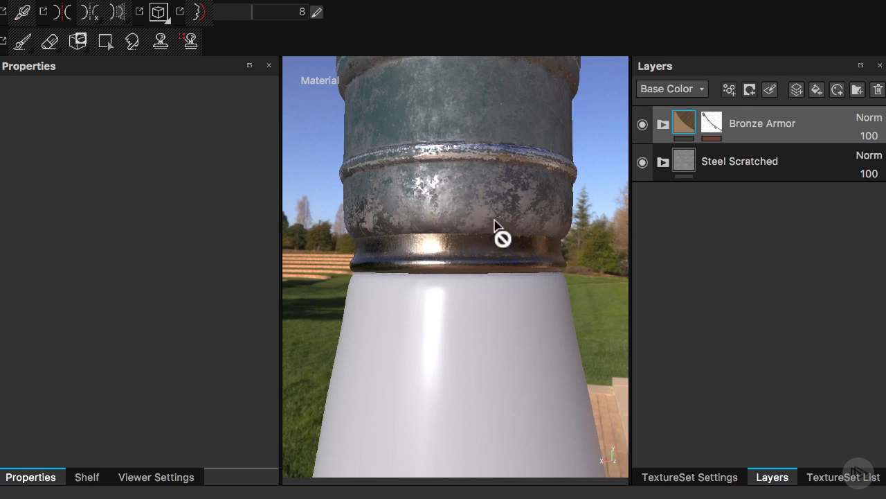
# Add a Levels effect to the Bronze Armor mask and raise its black input level to 0.239
pyautogui.click(717, 125)
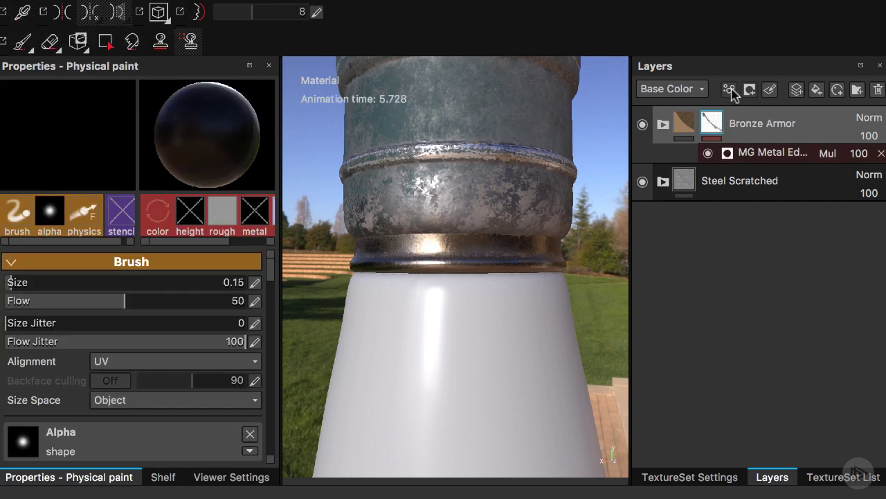
pyautogui.click(729, 89)
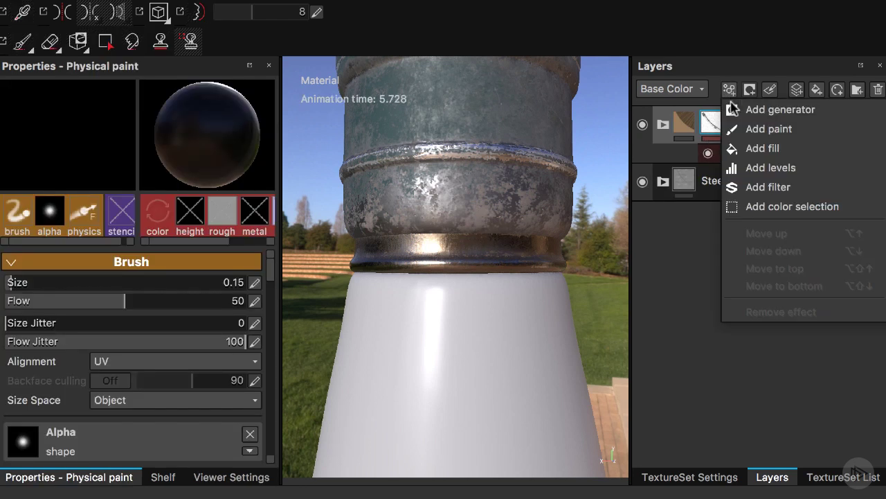
pyautogui.click(778, 170)
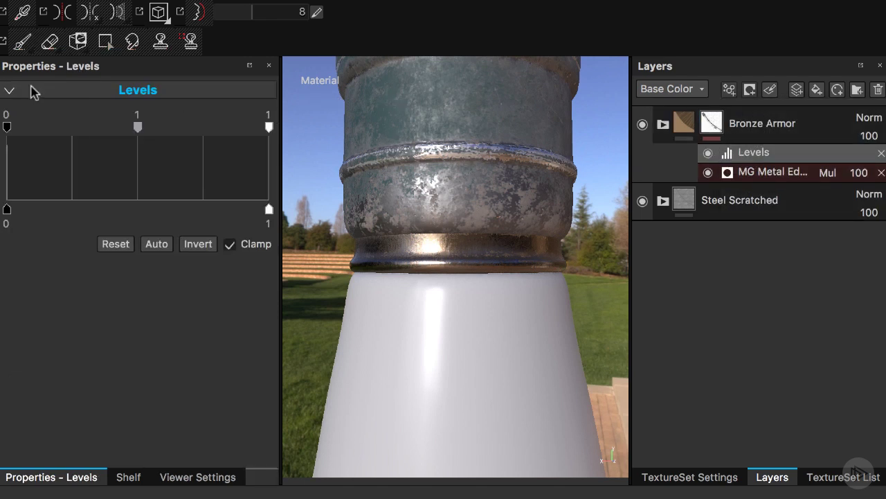
pyautogui.moveTo(7, 128); pyautogui.dragTo(69, 129)
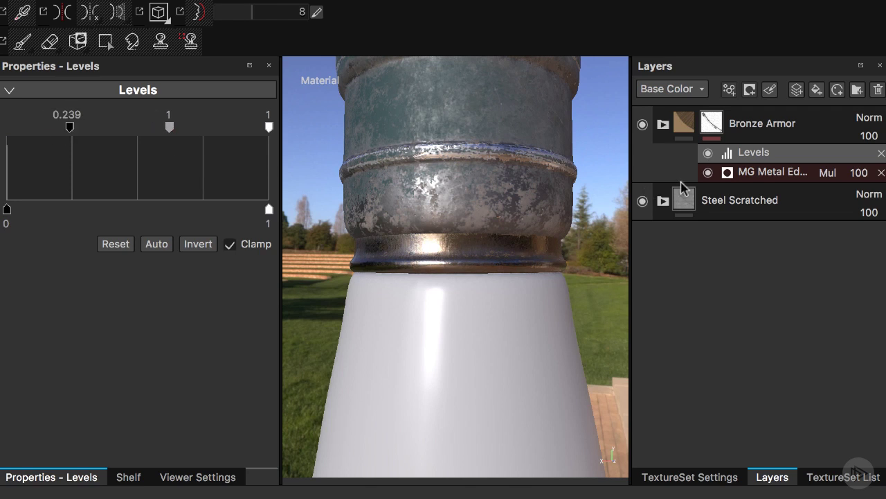
# Compare the Bronze Armor mask with Levels disabled and enabled, and examine the metal ring in the material view
pyautogui.keyDown('alt'); pyautogui.click(713, 123); pyautogui.keyUp('alt')
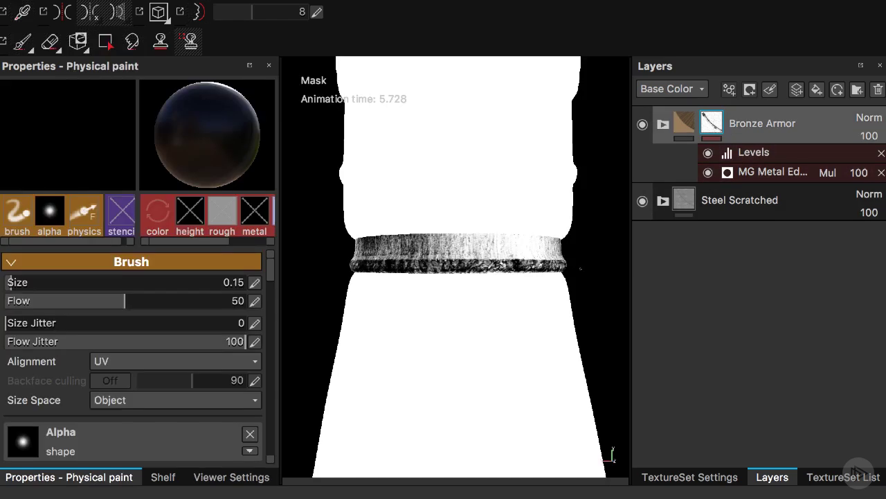
pyautogui.click(707, 154)
pyautogui.click(708, 153)
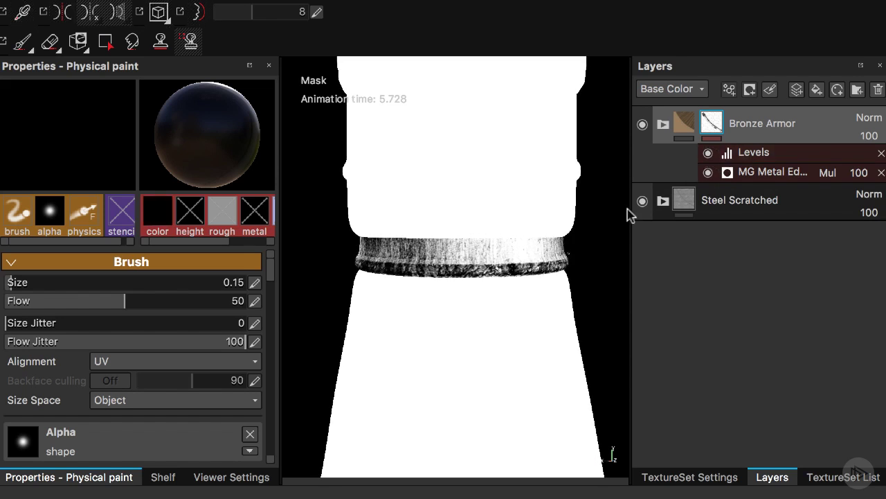
pyautogui.click(683, 128)
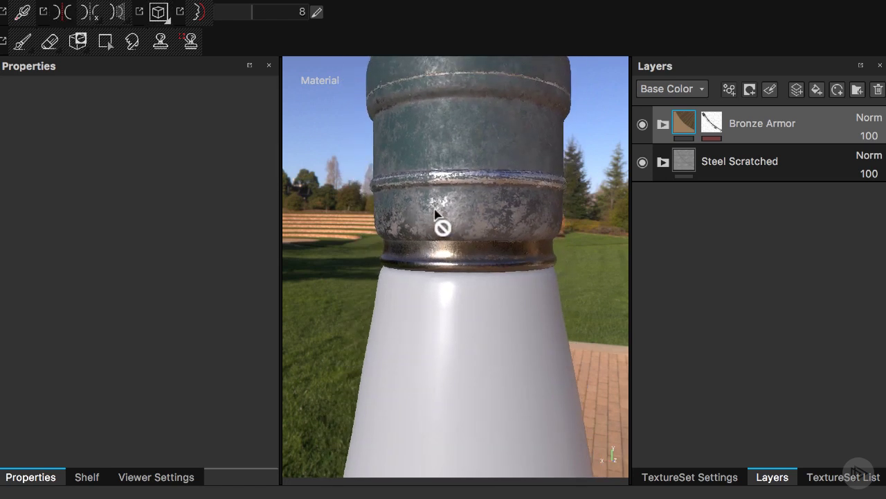
pyautogui.keyDown('alt'); pyautogui.moveTo(435, 213); pyautogui.dragTo(426, 196); pyautogui.keyUp('alt')
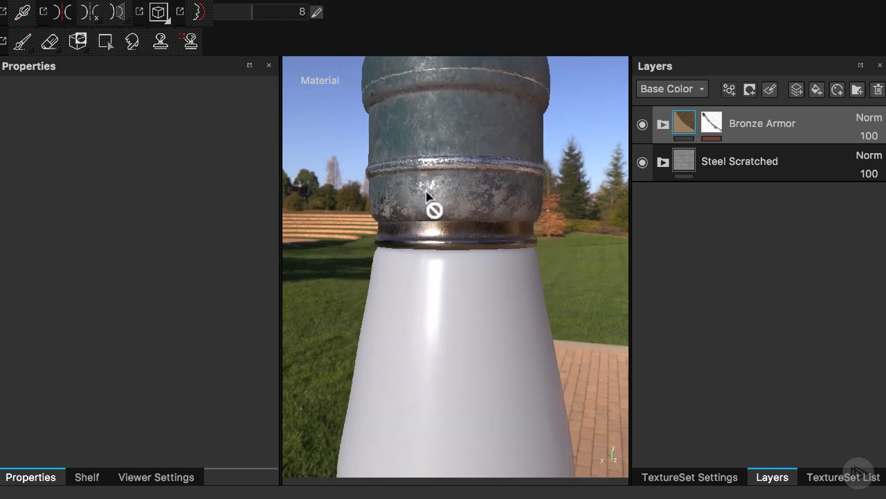
pyautogui.keyDown('alt'); pyautogui.moveTo(426, 193); pyautogui.dragTo(520, 230, button='right'); pyautogui.keyUp('alt')
pyautogui.keyDown('alt'); pyautogui.moveTo(496, 226); pyautogui.dragTo(490, 242, button='middle'); pyautogui.keyUp('alt')
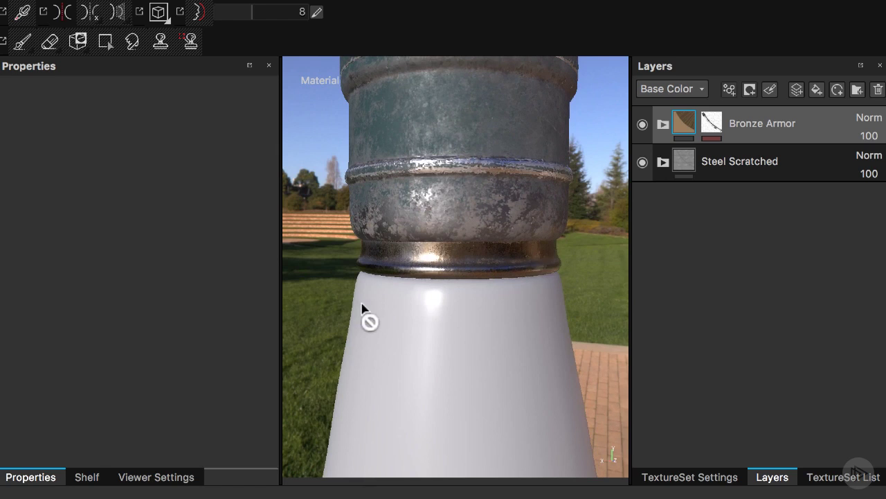
# Search the materials for "rus" and add Rust Coarse as a layer above Bronze Armor
pyautogui.click(87, 477)
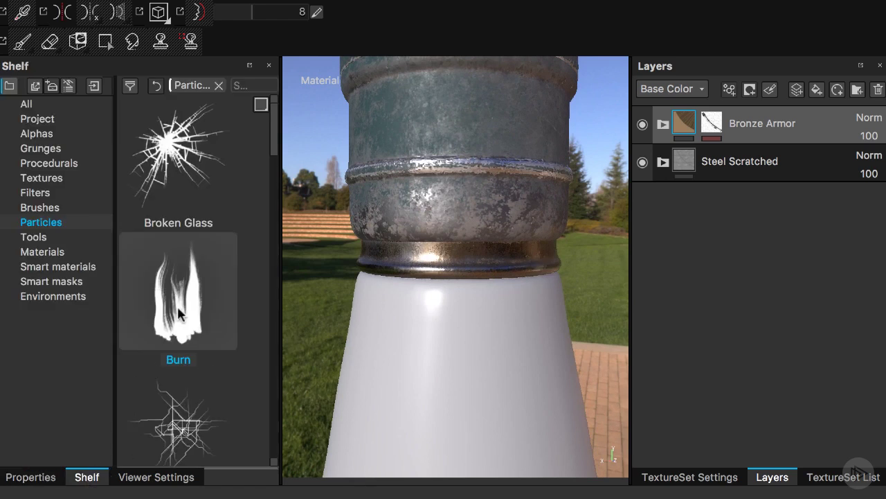
pyautogui.click(48, 253)
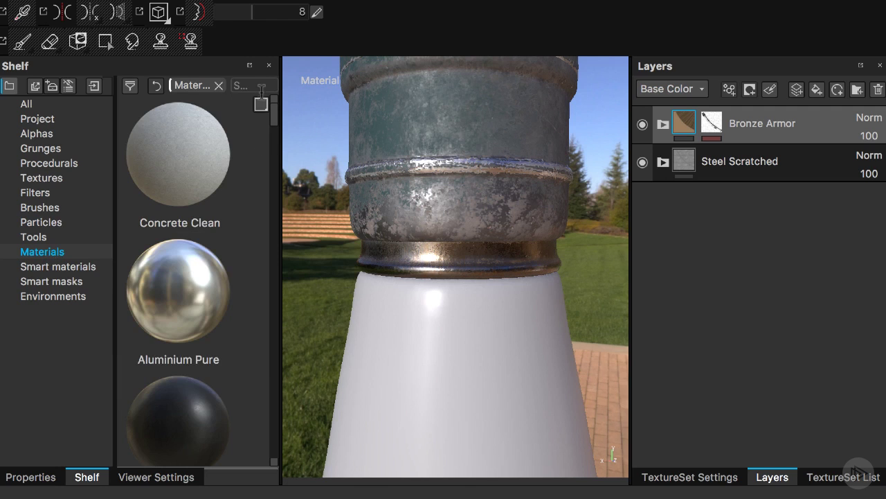
pyautogui.write('rus')
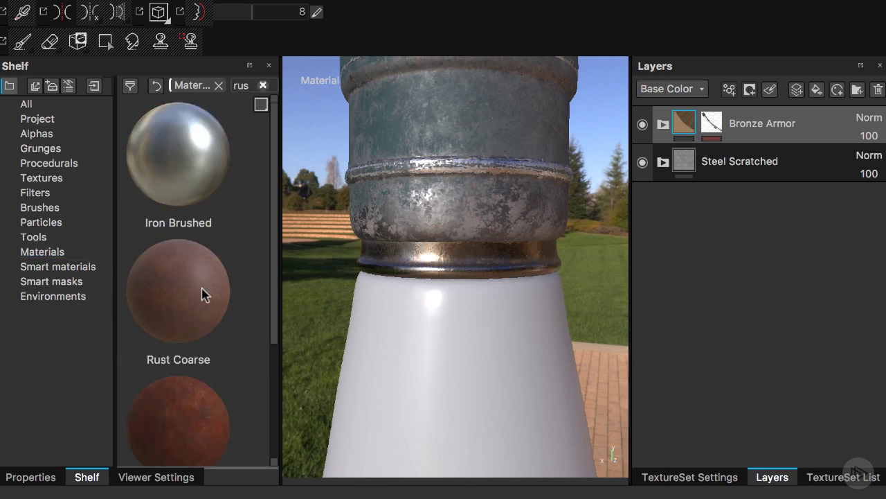
pyautogui.moveTo(185, 291); pyautogui.dragTo(747, 114)
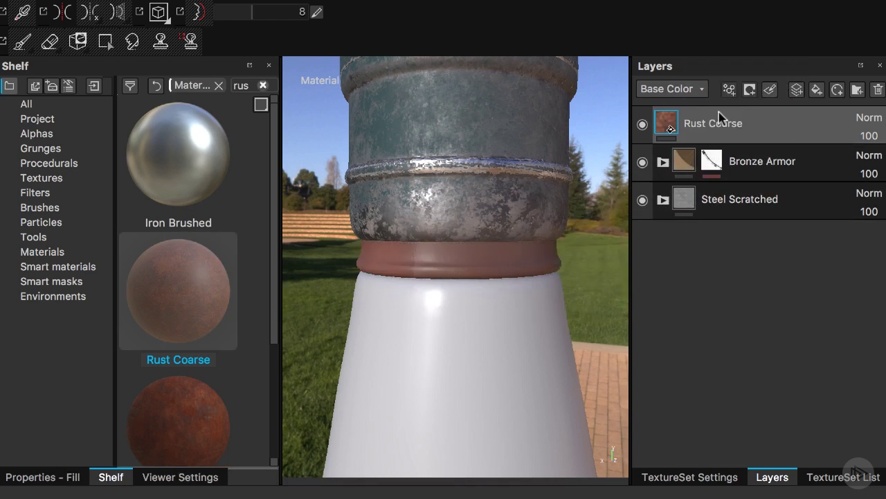
pyautogui.keyDown('alt'); pyautogui.moveTo(526, 277); pyautogui.dragTo(491, 308); pyautogui.keyUp('alt')
pyautogui.keyDown('alt'); pyautogui.moveTo(491, 308); pyautogui.dragTo(479, 296, button='middle'); pyautogui.keyUp('alt')
pyautogui.keyDown('alt'); pyautogui.moveTo(478, 296); pyautogui.dragTo(538, 307, button='right'); pyautogui.keyUp('alt')
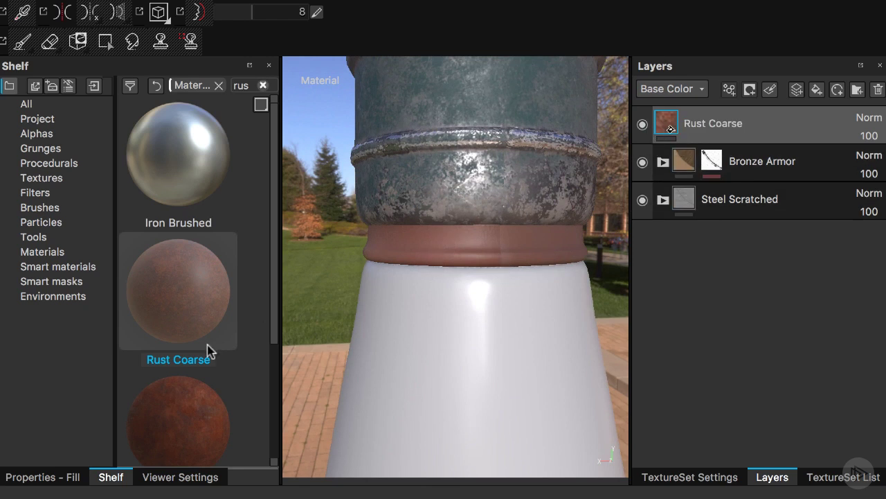
# Set the Rust Coarse layer's UV scale to 3.19
pyautogui.click(27, 475)
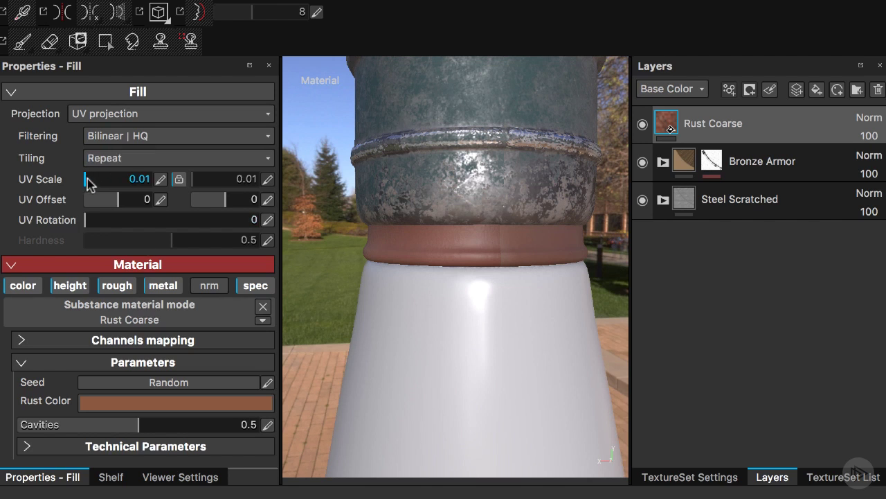
pyautogui.moveTo(87, 180); pyautogui.dragTo(102, 181)
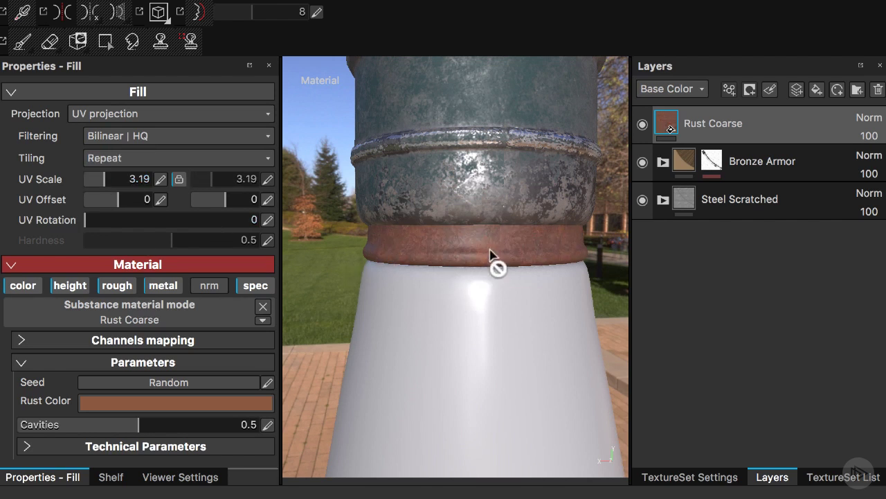
pyautogui.keyDown('alt'); pyautogui.moveTo(524, 297); pyautogui.dragTo(484, 246); pyautogui.keyUp('alt')
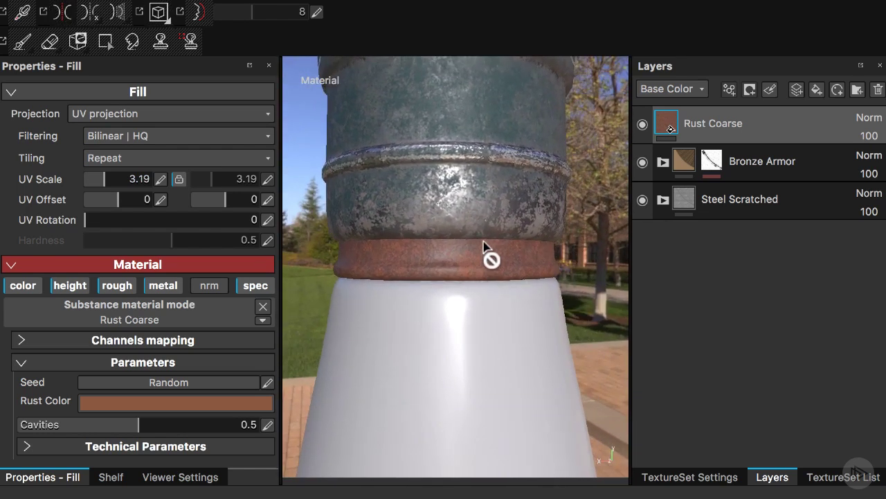
# Give the Rust Coarse layer a white mask and add a fill effect to that mask
pyautogui.click(750, 91)
pyautogui.click(779, 109)
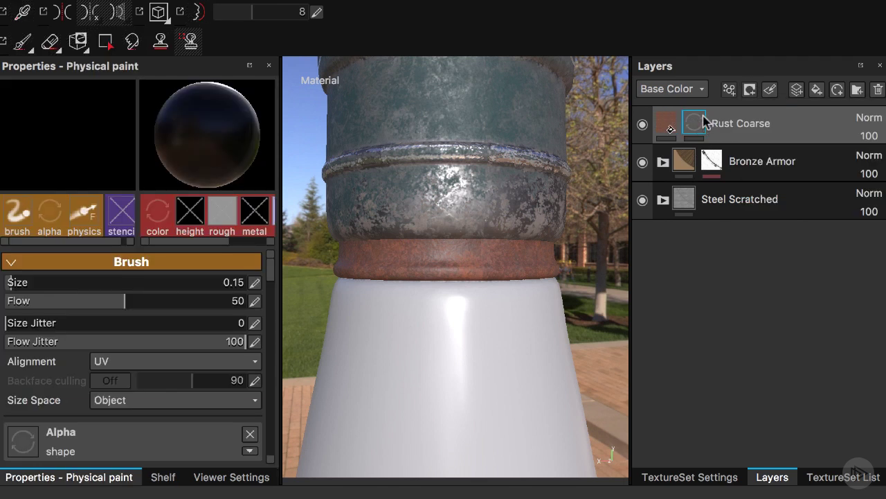
pyautogui.moveTo(705, 122)
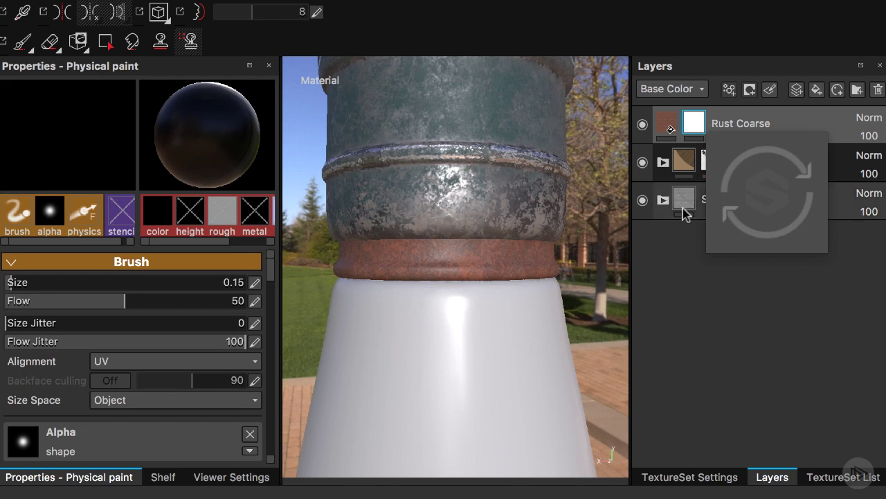
pyautogui.click(730, 90)
pyautogui.click(767, 149)
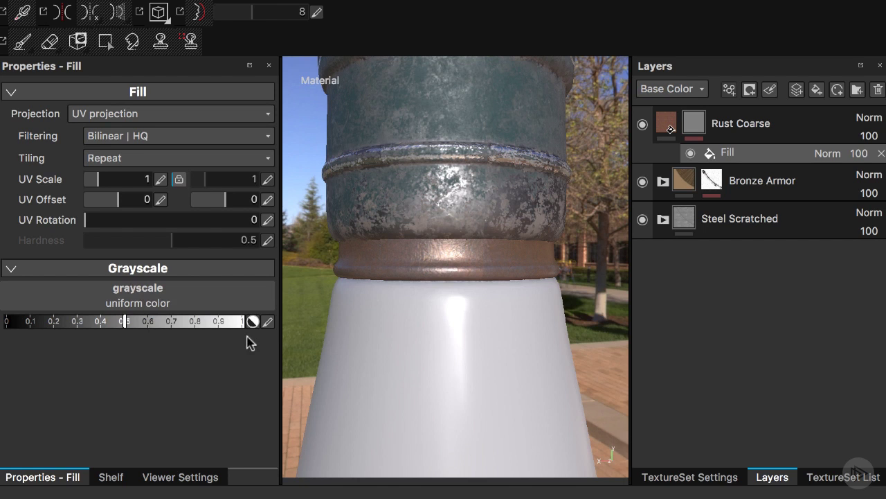
# Search for "procedural, messy" and assign Messy fibers 3 as the mask fill's grayscale texture
pyautogui.click(180, 301)
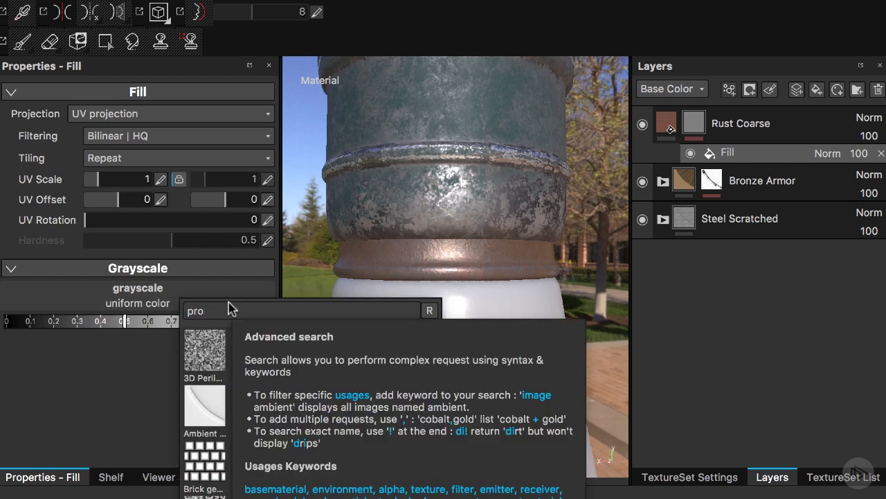
pyautogui.write('cedural')
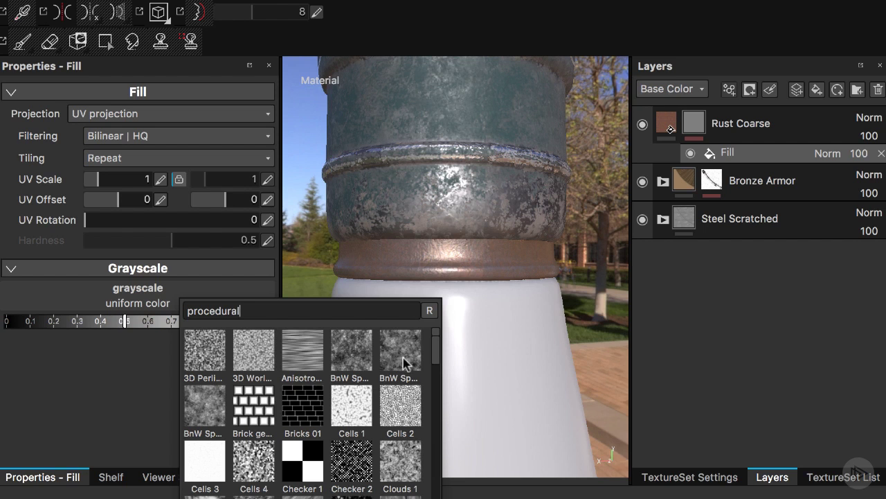
pyautogui.moveTo(400, 341)
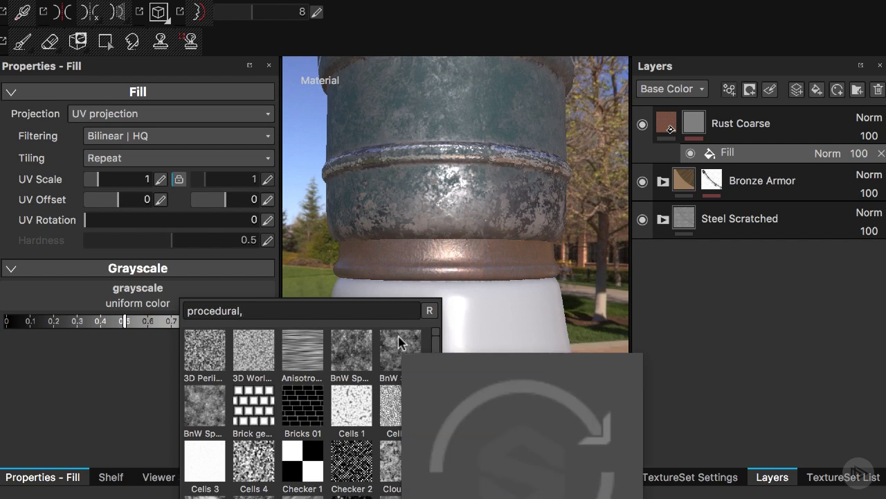
pyautogui.write('essy')
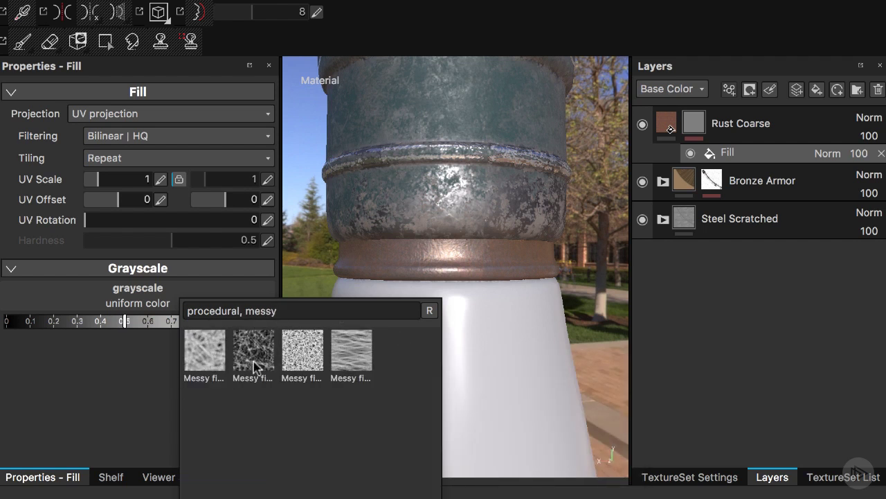
pyautogui.click(295, 357)
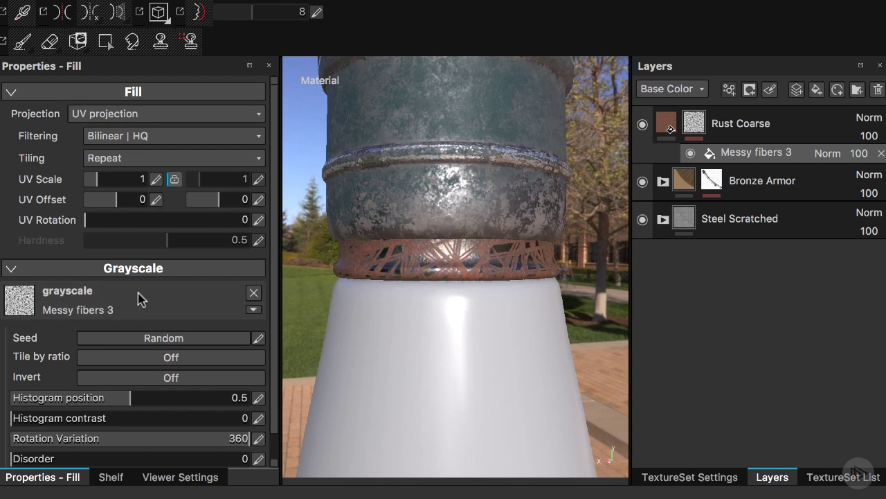
# Set the Messy fibers 3 fill's UV scale to 4.54 and invert the pattern
pyautogui.moveTo(268, 291); pyautogui.dragTo(233, 329)
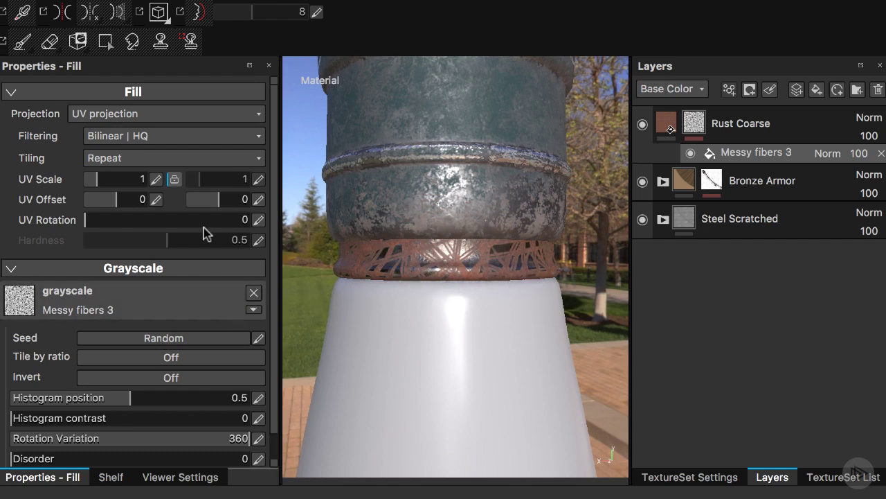
pyautogui.moveTo(205, 234); pyautogui.dragTo(246, 208)
pyautogui.moveTo(96, 184); pyautogui.dragTo(105, 175)
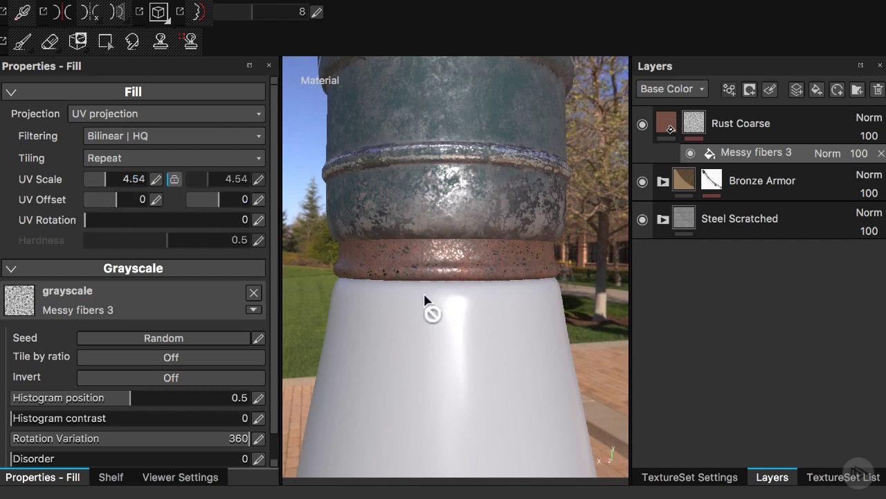
pyautogui.keyDown('alt'); pyautogui.moveTo(425, 299); pyautogui.dragTo(486, 251); pyautogui.keyUp('alt')
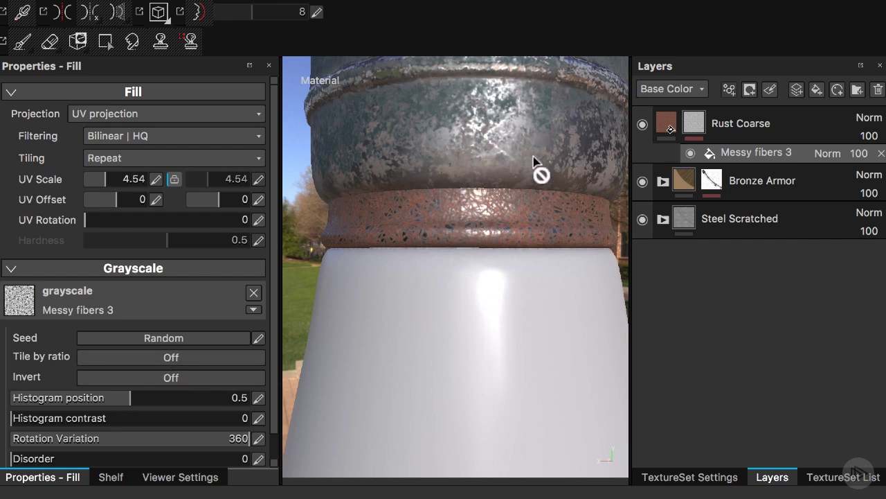
pyautogui.click(171, 378)
pyautogui.keyDown('alt'); pyautogui.moveTo(455, 330); pyautogui.dragTo(293, 351); pyautogui.keyUp('alt')
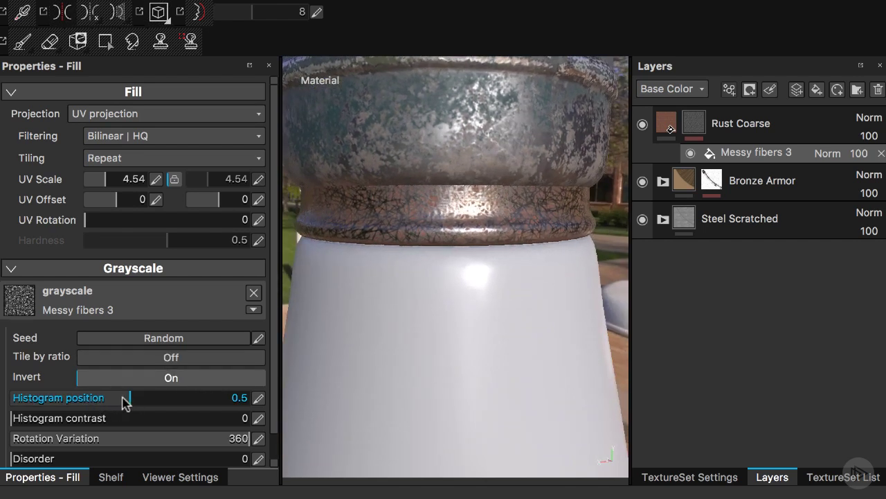
# Set the Messy fibers 3 fill's histogram position to 0.37 and histogram contrast to 0.64
pyautogui.moveTo(134, 401); pyautogui.dragTo(99, 389)
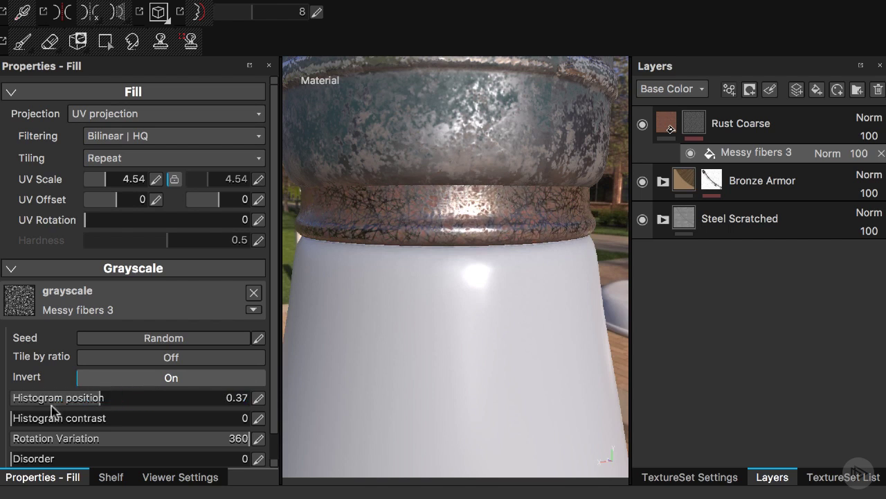
pyautogui.moveTo(51, 417); pyautogui.dragTo(158, 419)
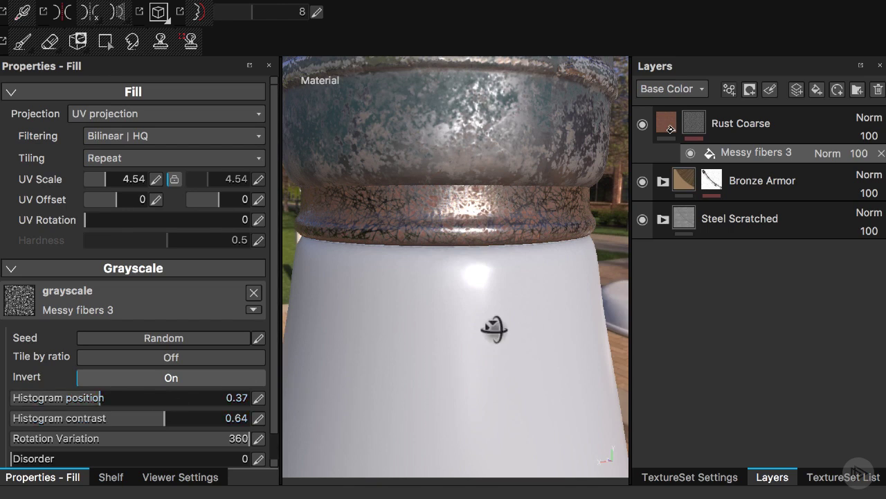
pyautogui.moveTo(488, 330)
pyautogui.keyDown('alt'); pyautogui.mouseDown()
pyautogui.moveTo(390, 252)
pyautogui.moveTo(523, 342)
pyautogui.moveTo(635, 353)
pyautogui.moveTo(526, 311)
pyautogui.moveTo(530, 303)
pyautogui.mouseUp(); pyautogui.keyUp('alt')
pyautogui.keyDown('alt'); pyautogui.moveTo(530, 303); pyautogui.dragTo(474, 273, button='right'); pyautogui.keyUp('alt')
pyautogui.keyDown('alt'); pyautogui.moveTo(475, 274); pyautogui.dragTo(504, 323); pyautogui.keyUp('alt')
pyautogui.keyDown('alt'); pyautogui.moveTo(505, 322); pyautogui.dragTo(458, 295, button='middle'); pyautogui.keyUp('alt')
pyautogui.keyDown('alt'); pyautogui.moveTo(458, 295); pyautogui.dragTo(498, 263); pyautogui.keyUp('alt')
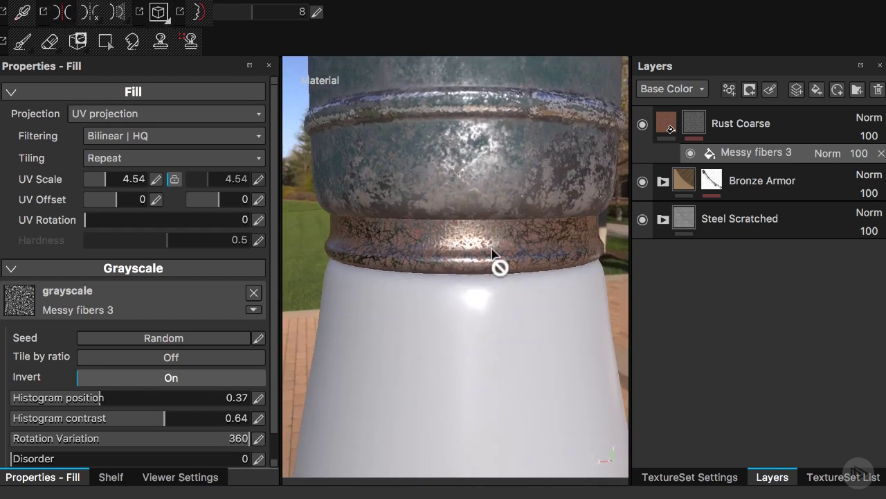
# Add a generator to the Rust Coarse layer's mask above Messy fibers 3 and set its blend mode to Multiply
pyautogui.click(695, 126)
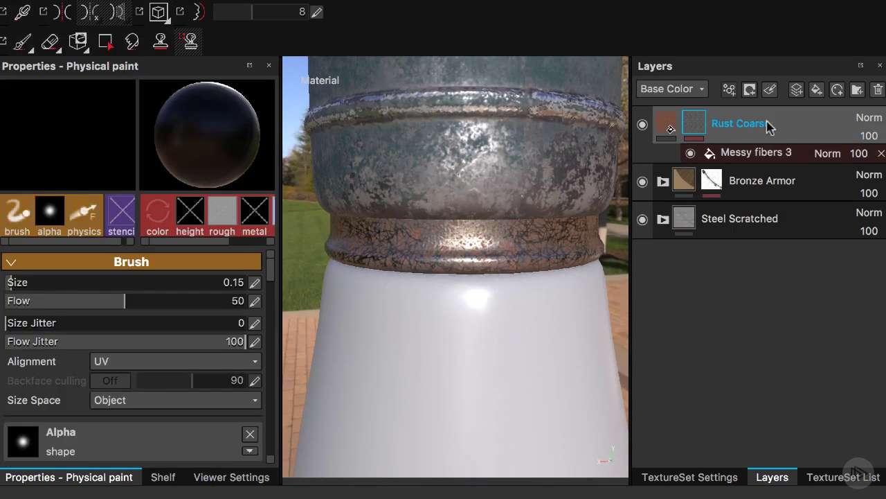
pyautogui.click(731, 91)
pyautogui.click(752, 111)
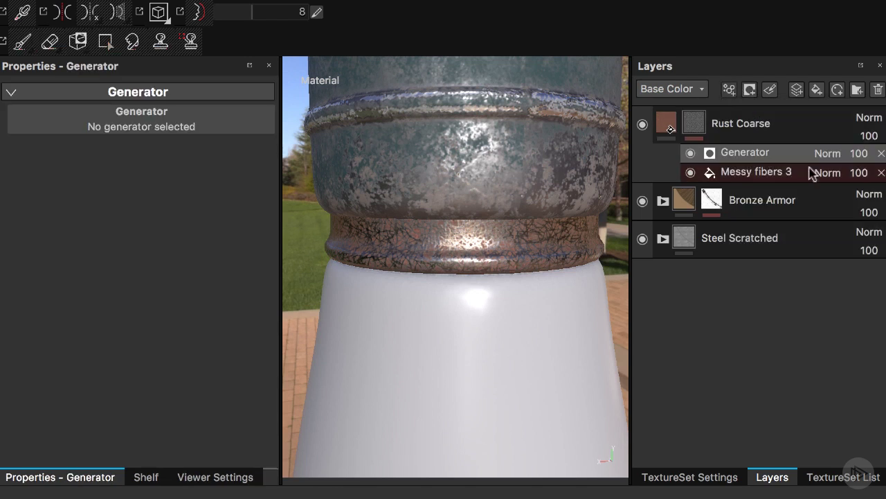
pyautogui.click(828, 153)
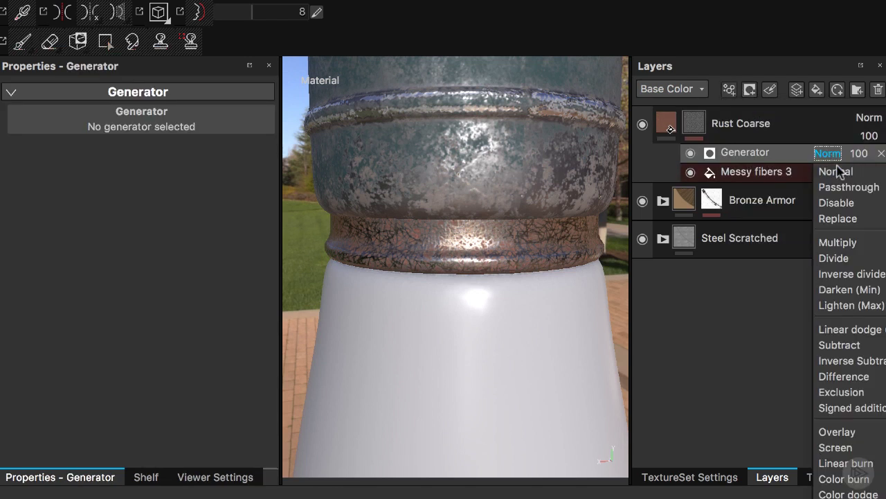
pyautogui.click(854, 243)
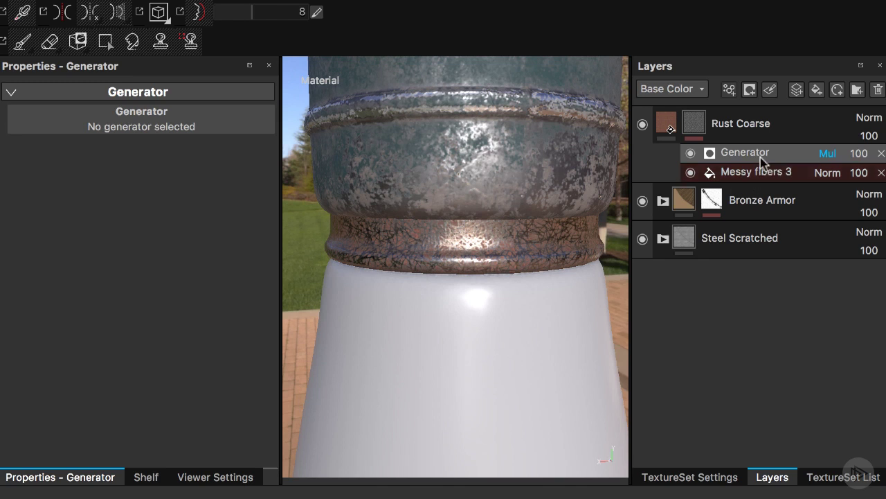
# Assign MG Dirt to the mask generator and set its Dirt Level to 0.83 and Dirt Contrast to 0.9
pyautogui.click(157, 119)
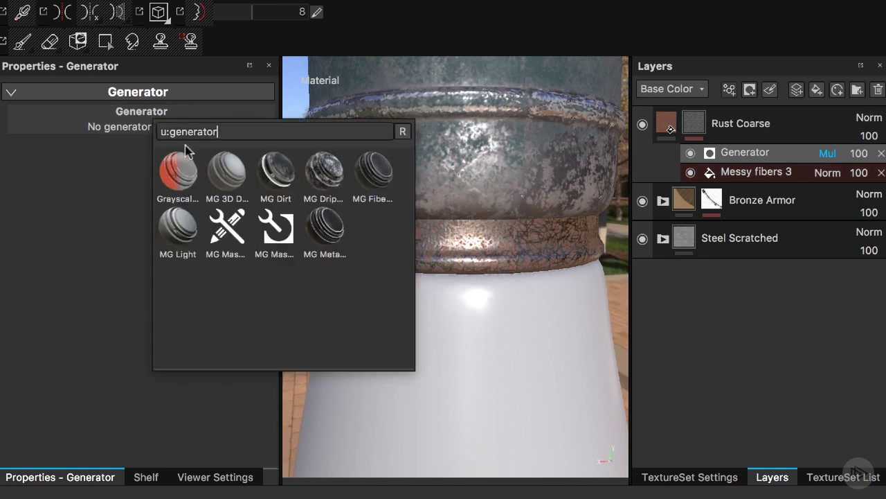
pyautogui.click(276, 178)
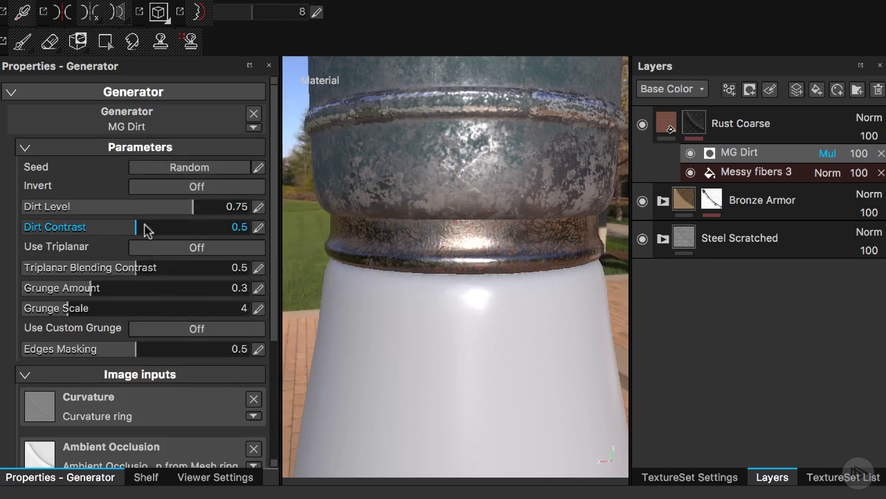
pyautogui.moveTo(134, 231); pyautogui.dragTo(211, 230)
pyautogui.moveTo(439, 291)
pyautogui.keyDown('alt'); pyautogui.mouseDown()
pyautogui.moveTo(497, 251)
pyautogui.moveTo(473, 263)
pyautogui.mouseUp(); pyautogui.keyUp('alt')
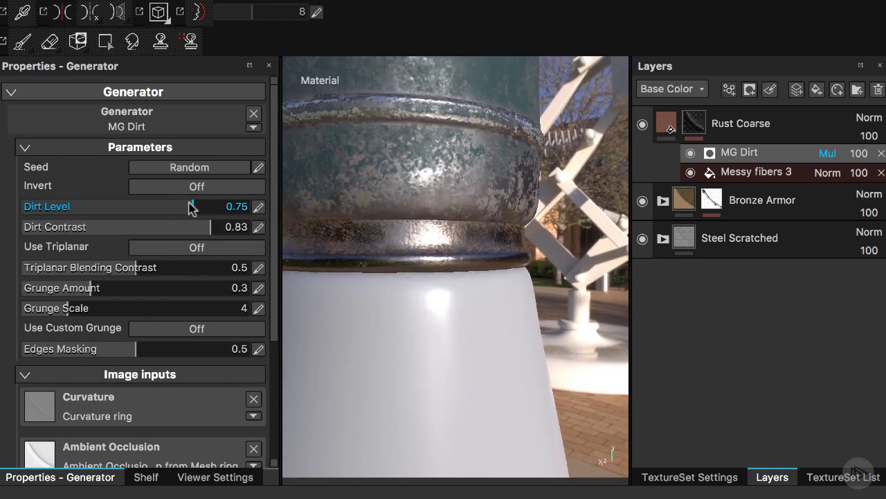
pyautogui.moveTo(195, 207); pyautogui.dragTo(227, 231)
pyautogui.click(202, 228)
pyautogui.moveTo(491, 287)
pyautogui.keyDown('alt'); pyautogui.mouseDown()
pyautogui.moveTo(455, 297)
pyautogui.moveTo(505, 297)
pyautogui.mouseUp(); pyautogui.keyUp('alt')
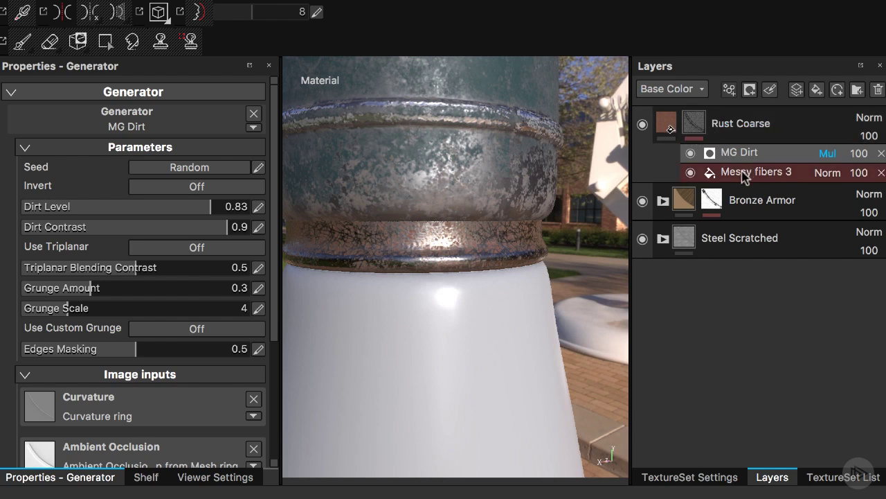
# Turn off inversion for the Messy fibers 3 fill in the Rust Coarse mask
pyautogui.moveTo(709, 172); pyautogui.dragTo(214, 196)
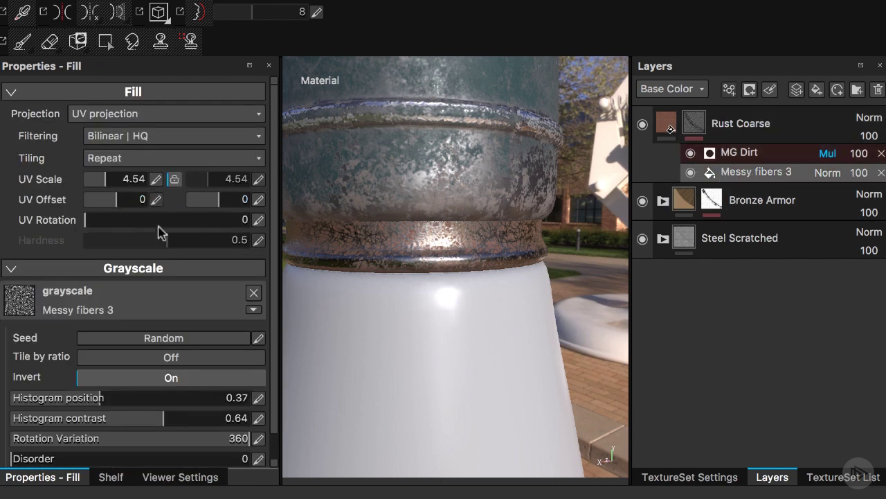
pyautogui.click(119, 380)
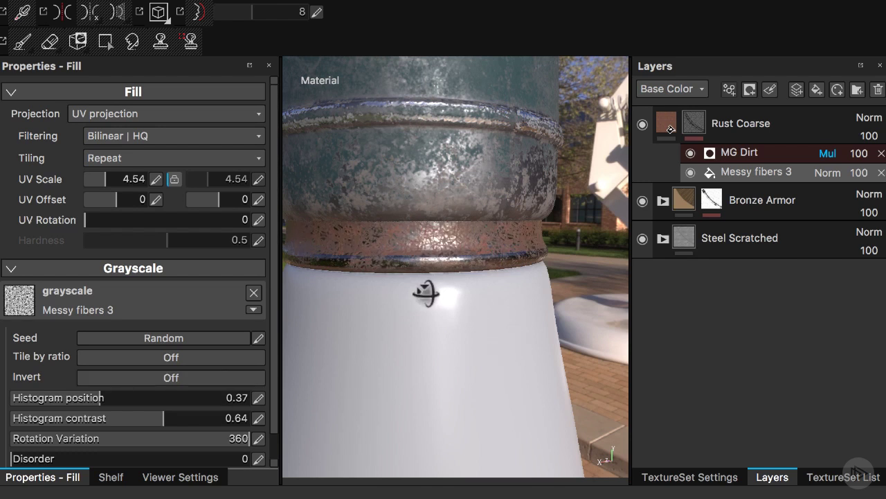
pyautogui.keyDown('alt'); pyautogui.moveTo(422, 293); pyautogui.dragTo(470, 287); pyautogui.keyUp('alt')
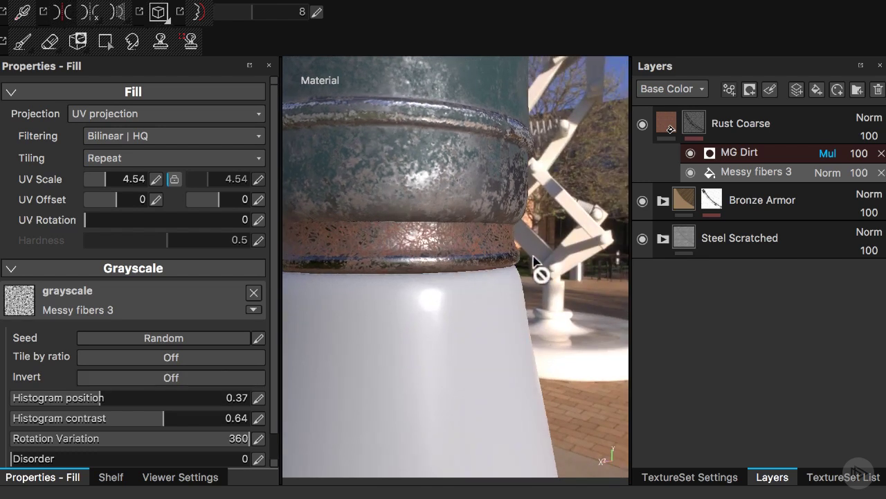
# Set the MG Dirt generator's Dirt Contrast to 0.97 and Dirt Level to 0.75 for the ring's rust
pyautogui.click(748, 154)
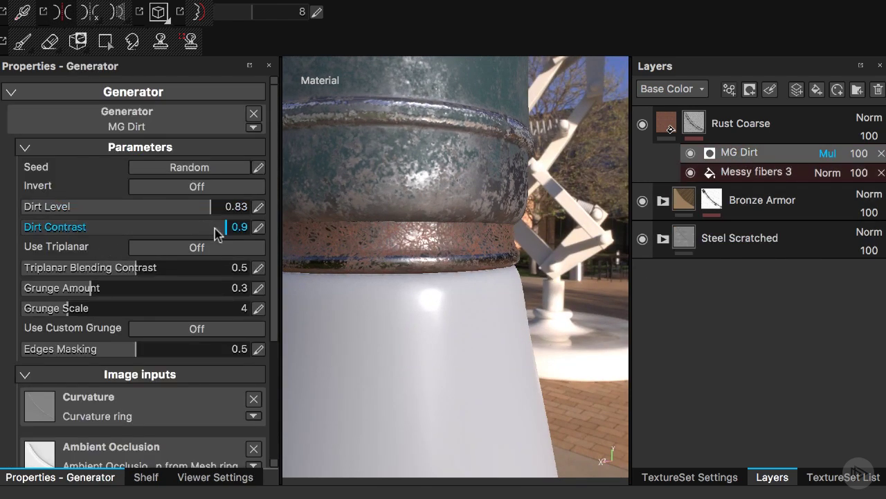
pyautogui.moveTo(226, 228); pyautogui.dragTo(244, 229)
pyautogui.keyDown('alt'); pyautogui.moveTo(447, 247); pyautogui.dragTo(478, 326); pyautogui.keyUp('alt')
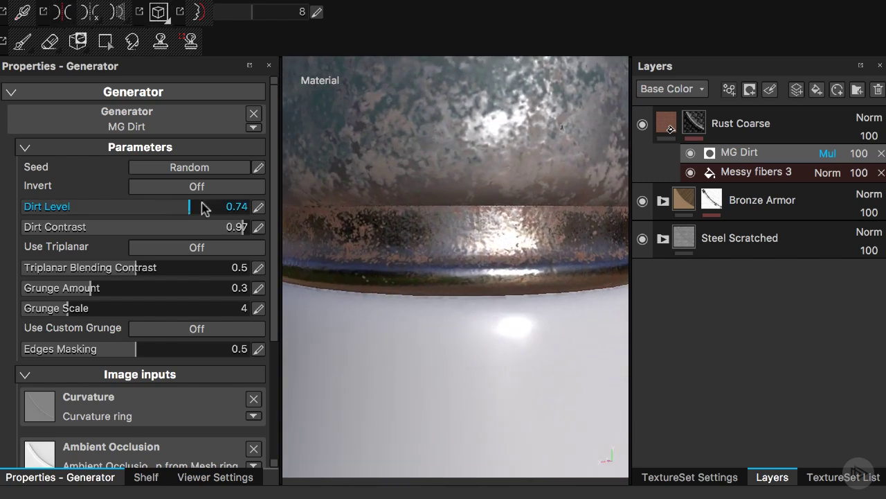
pyautogui.moveTo(198, 202)
pyautogui.mouseDown()
pyautogui.moveTo(185, 206)
pyautogui.moveTo(194, 212)
pyautogui.mouseUp()
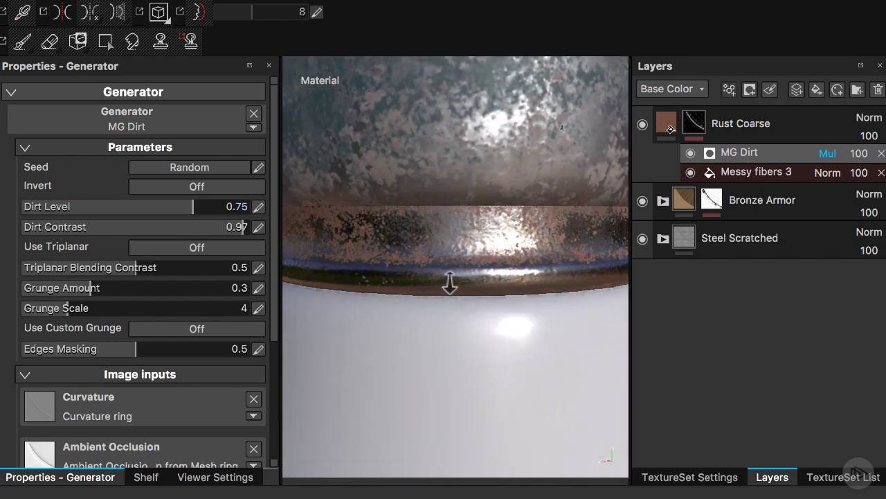
pyautogui.scroll(-8, 449, 283)
pyautogui.scroll(-5, 445, 325)
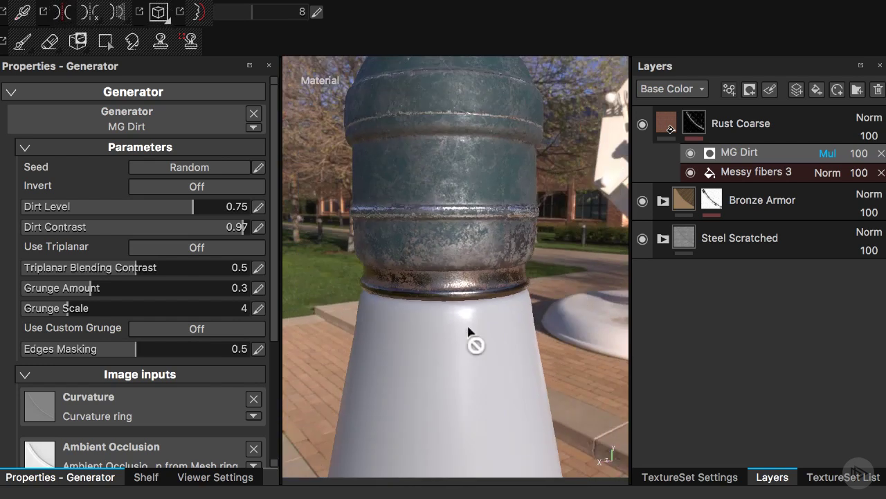
pyautogui.keyDown('alt'); pyautogui.moveTo(481, 312); pyautogui.dragTo(588, 272); pyautogui.keyUp('alt')
pyautogui.scroll(-2, 470, 319)
pyautogui.scroll(-3, 451, 322)
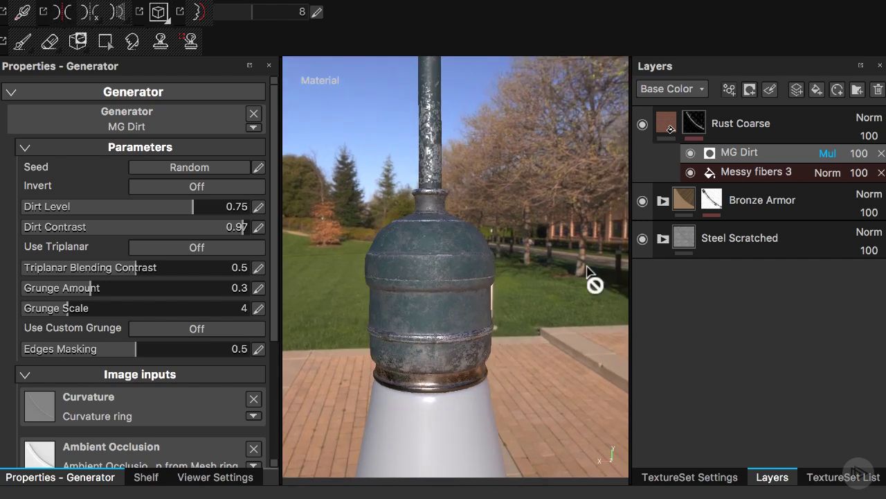
# Copy the ring's Rust Coarse layer into the base texture set, above the Tank Painted layer
pyautogui.click(668, 126)
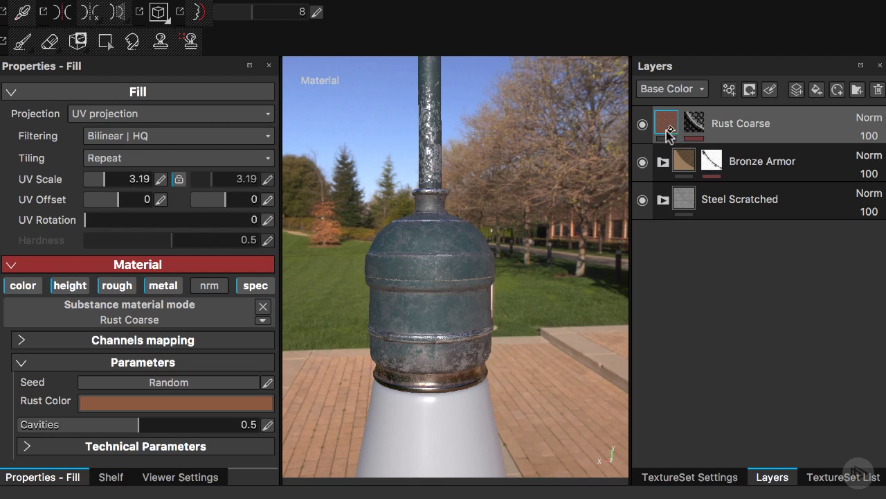
pyautogui.click(824, 479)
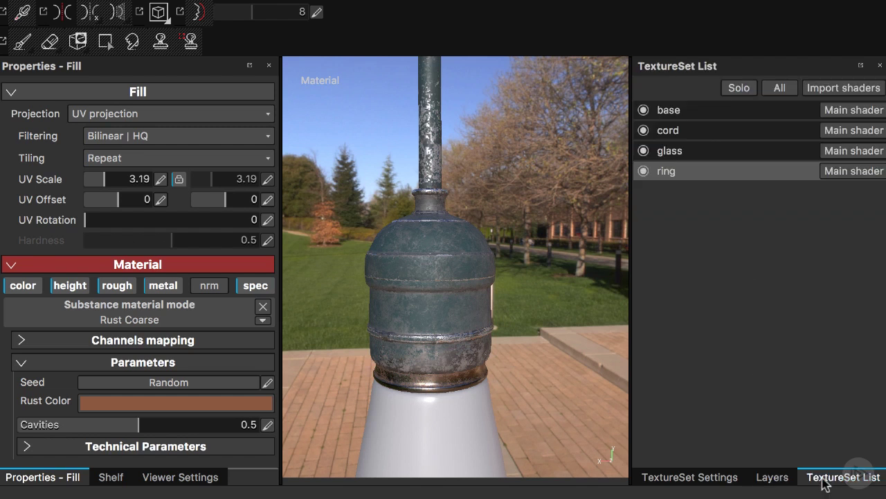
pyautogui.click(692, 110)
pyautogui.click(771, 478)
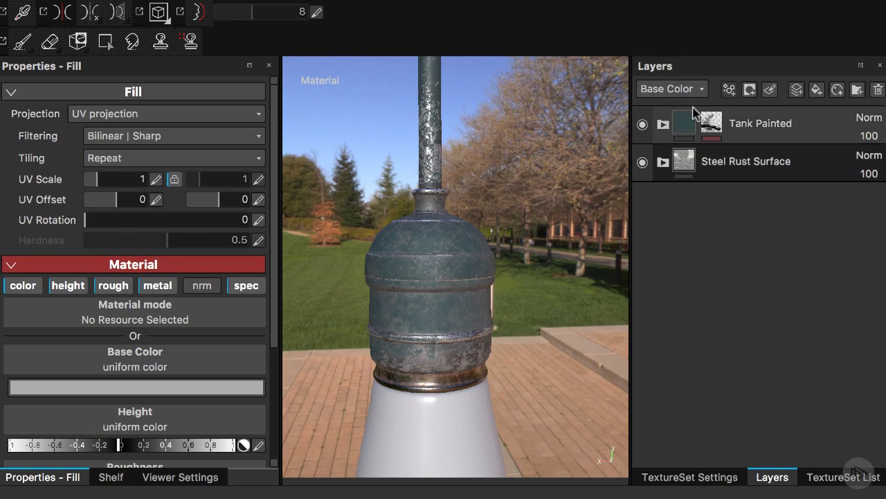
pyautogui.click(686, 123)
pyautogui.moveTo(682, 118); pyautogui.dragTo(682, 118)
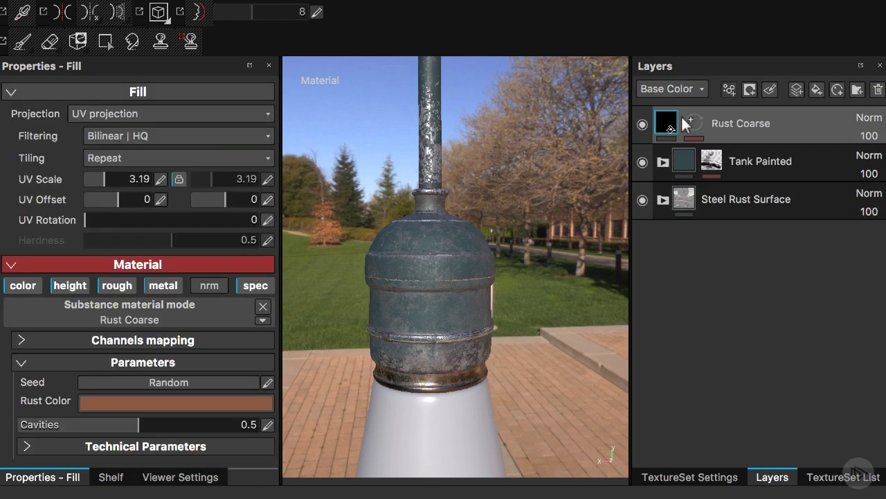
pyautogui.scroll(5, 392, 309)
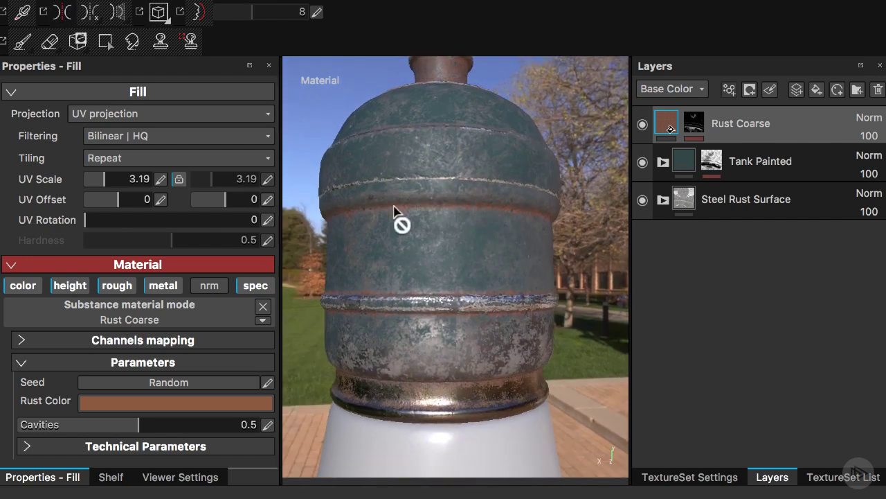
# Set the MG Dirt generator in the base's Rust Coarse mask to Dirt Level 0.75 and Dirt Contrast 0.81
pyautogui.click(709, 163)
pyautogui.click(692, 125)
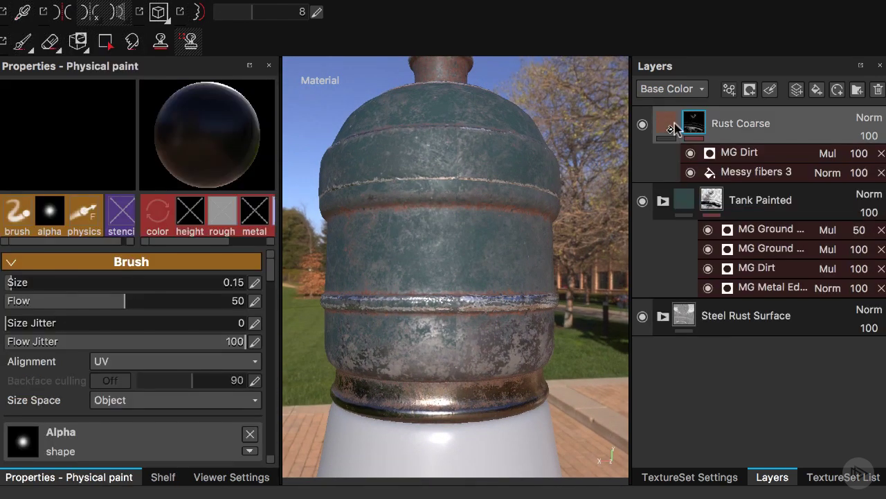
pyautogui.click(741, 153)
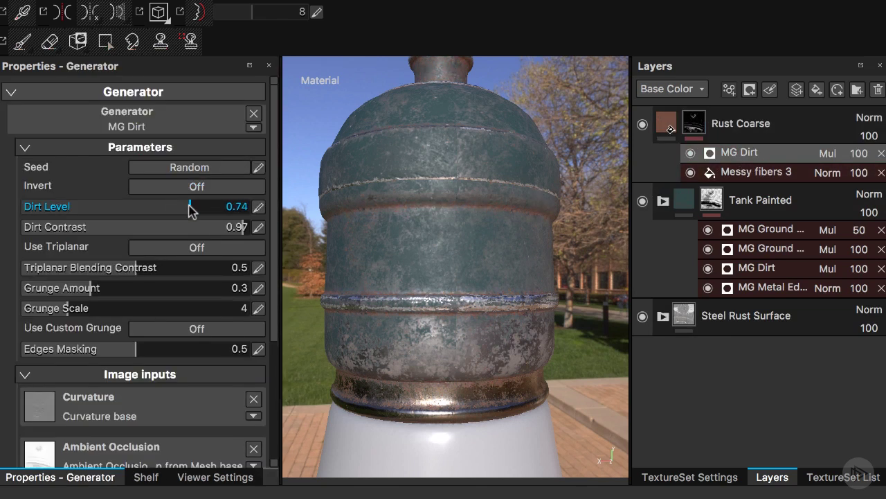
pyautogui.moveTo(196, 210); pyautogui.dragTo(199, 209)
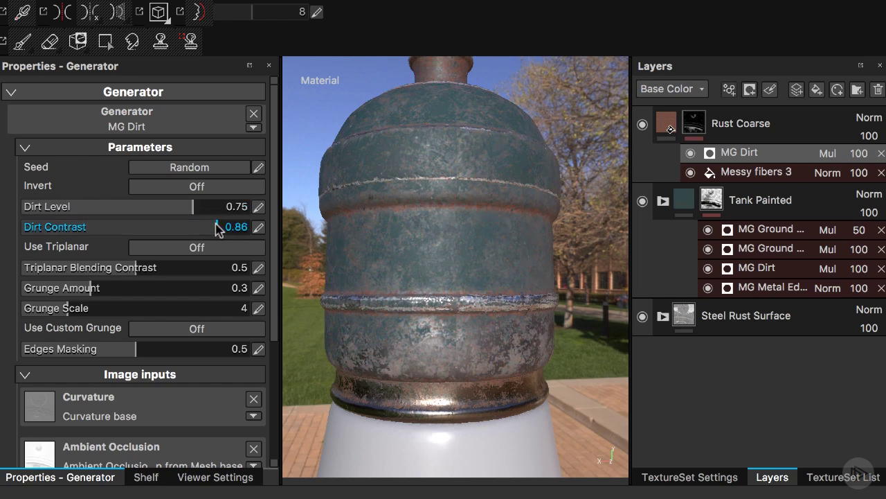
pyautogui.moveTo(210, 228); pyautogui.dragTo(206, 227)
pyautogui.scroll(-6, 451, 392)
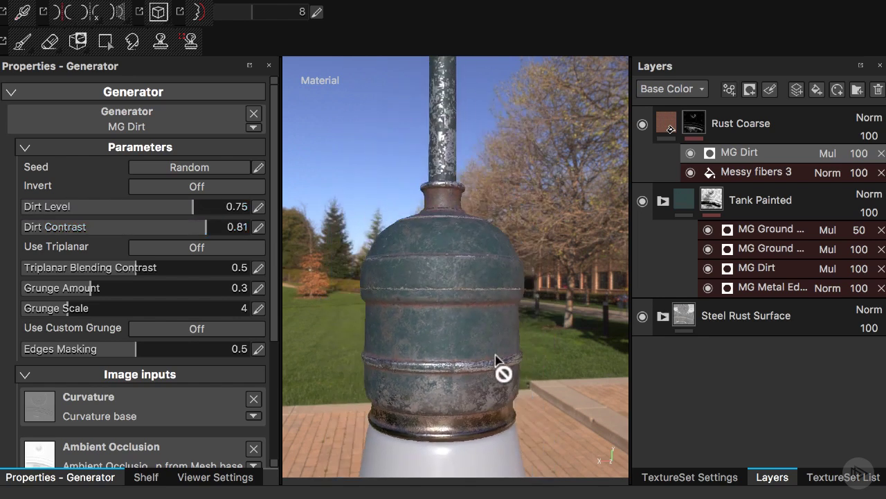
pyautogui.keyDown('alt'); pyautogui.moveTo(468, 267); pyautogui.dragTo(444, 211); pyautogui.keyUp('alt')
# Copy the base's Rust Coarse layer into the cord texture set, above its Tank Painted layer
pyautogui.click(667, 125)
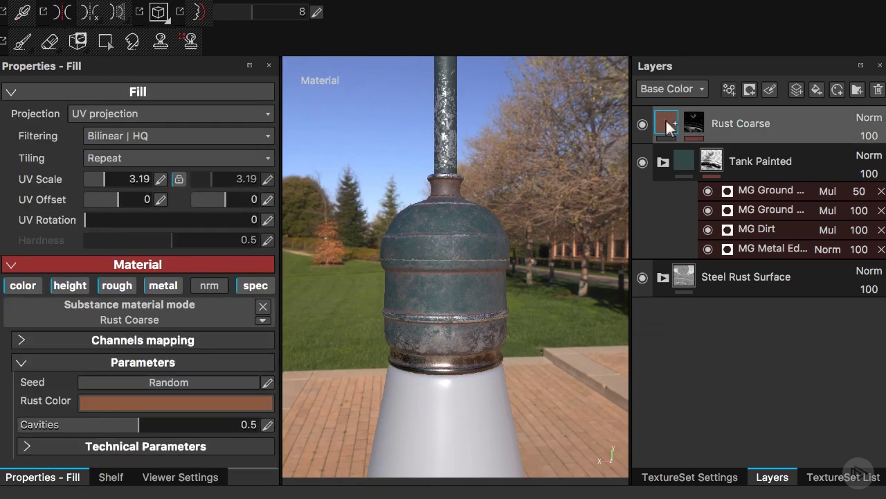
pyautogui.click(829, 477)
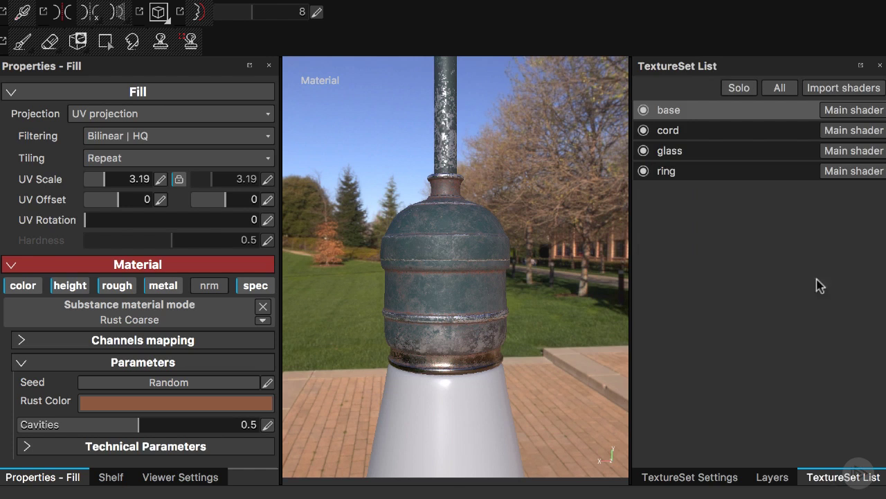
pyautogui.click(685, 131)
pyautogui.click(773, 476)
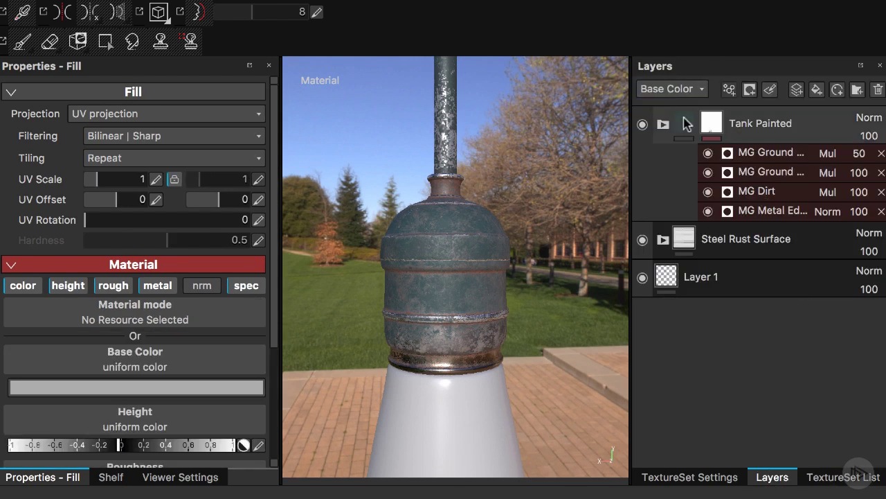
pyautogui.click(684, 123)
pyautogui.hotkey('ctrl', 'v')
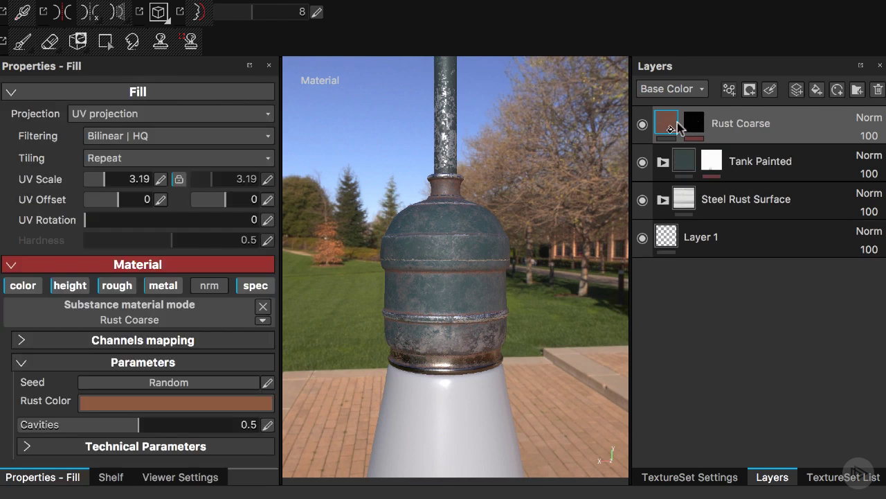
# Examine the rust on the cord, base and ring up close and from the whole bulb's distance
pyautogui.keyDown('alt'); pyautogui.moveTo(526, 200); pyautogui.dragTo(503, 194); pyautogui.keyUp('alt')
pyautogui.keyDown('alt'); pyautogui.moveTo(503, 193); pyautogui.dragTo(626, 386, button='right'); pyautogui.keyUp('alt')
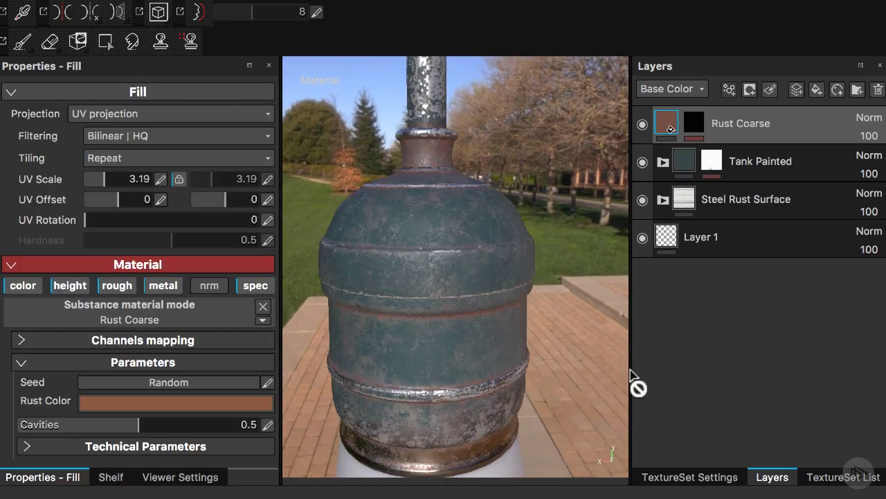
pyautogui.keyDown('alt'); pyautogui.moveTo(627, 385); pyautogui.dragTo(487, 288, button='middle'); pyautogui.keyUp('alt')
pyautogui.keyDown('alt'); pyautogui.moveTo(486, 287); pyautogui.dragTo(675, 313, button='right'); pyautogui.keyUp('alt')
pyautogui.keyDown('alt'); pyautogui.moveTo(674, 312); pyautogui.dragTo(464, 283, button='middle'); pyautogui.keyUp('alt')
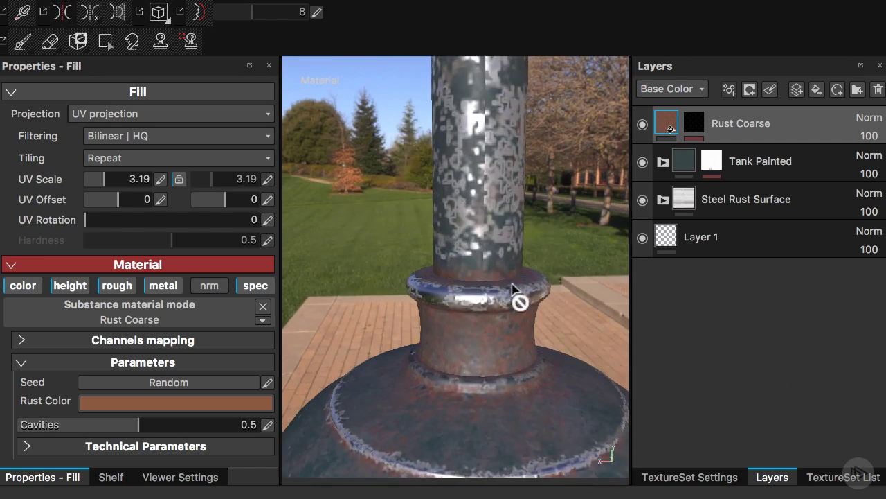
pyautogui.keyDown('alt'); pyautogui.moveTo(527, 299); pyautogui.dragTo(323, 247, button='right'); pyautogui.keyUp('alt')
pyautogui.keyDown('alt'); pyautogui.moveTo(323, 247); pyautogui.dragTo(419, 267, button='middle'); pyautogui.keyUp('alt')
pyautogui.keyDown('alt'); pyautogui.moveTo(420, 267); pyautogui.dragTo(348, 243, button='right'); pyautogui.keyUp('alt')
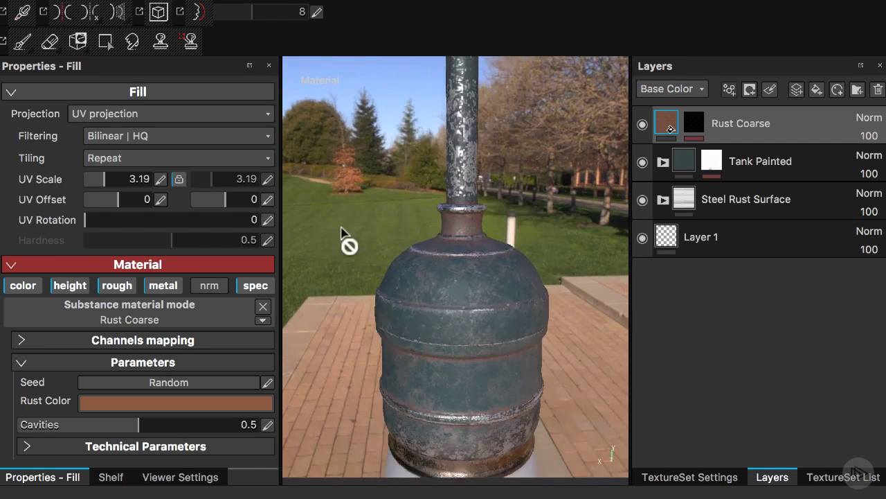
pyautogui.keyDown('alt'); pyautogui.moveTo(348, 243); pyautogui.dragTo(473, 254, button='middle'); pyautogui.keyUp('alt')
pyautogui.keyDown('alt'); pyautogui.moveTo(473, 254); pyautogui.dragTo(451, 265, button='right'); pyautogui.keyUp('alt')
pyautogui.keyDown('alt'); pyautogui.moveTo(450, 265); pyautogui.dragTo(505, 187, button='middle'); pyautogui.keyUp('alt')
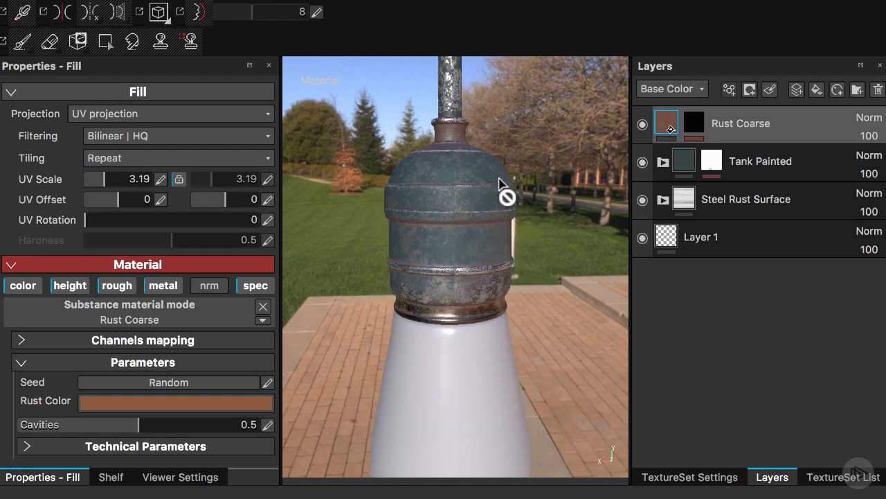
pyautogui.keyDown('alt'); pyautogui.moveTo(387, 280); pyautogui.dragTo(437, 322); pyautogui.keyUp('alt')
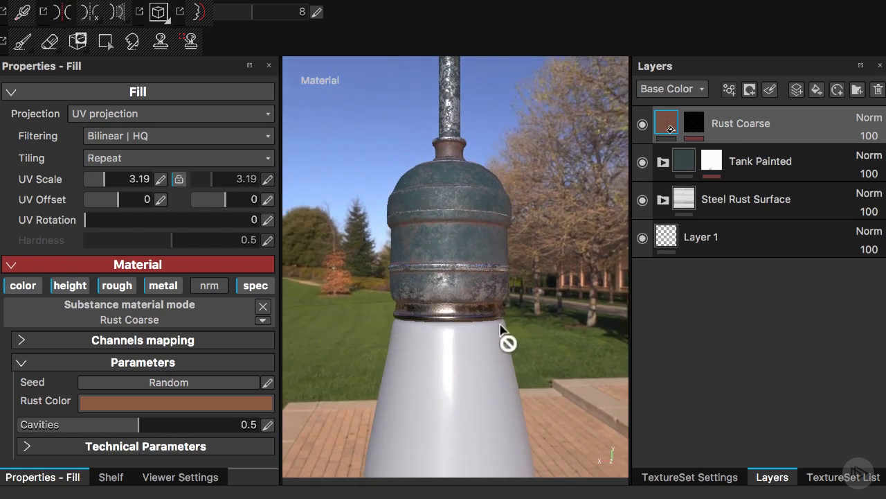
pyautogui.keyDown('alt'); pyautogui.moveTo(500, 326); pyautogui.dragTo(510, 330, button='middle'); pyautogui.keyUp('alt')
pyautogui.keyDown('alt'); pyautogui.moveTo(511, 330); pyautogui.dragTo(423, 313, button='right'); pyautogui.keyUp('alt')
pyautogui.keyDown('alt'); pyautogui.moveTo(423, 312); pyautogui.dragTo(422, 263, button='middle'); pyautogui.keyUp('alt')
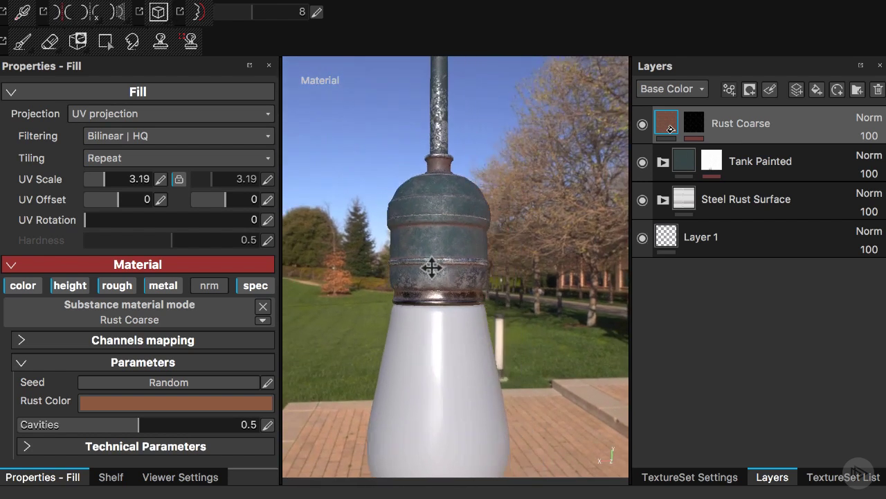
pyautogui.keyDown('alt'); pyautogui.moveTo(422, 263); pyautogui.dragTo(527, 300); pyautogui.keyUp('alt')
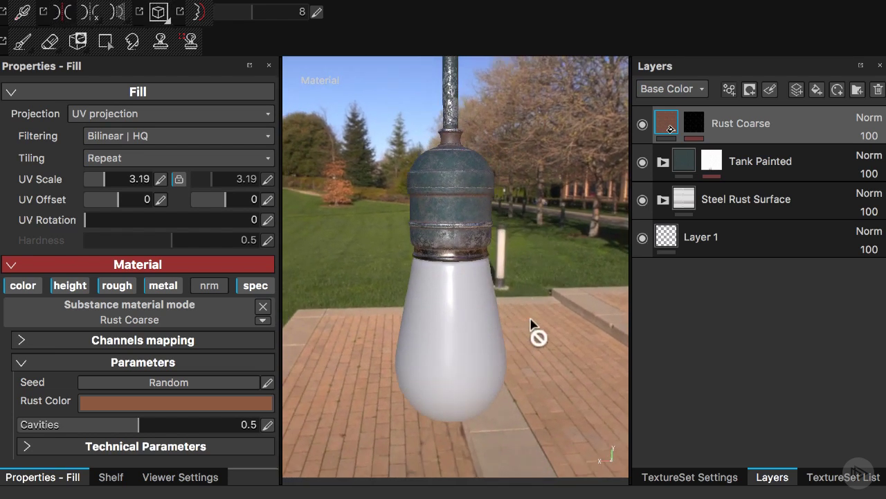